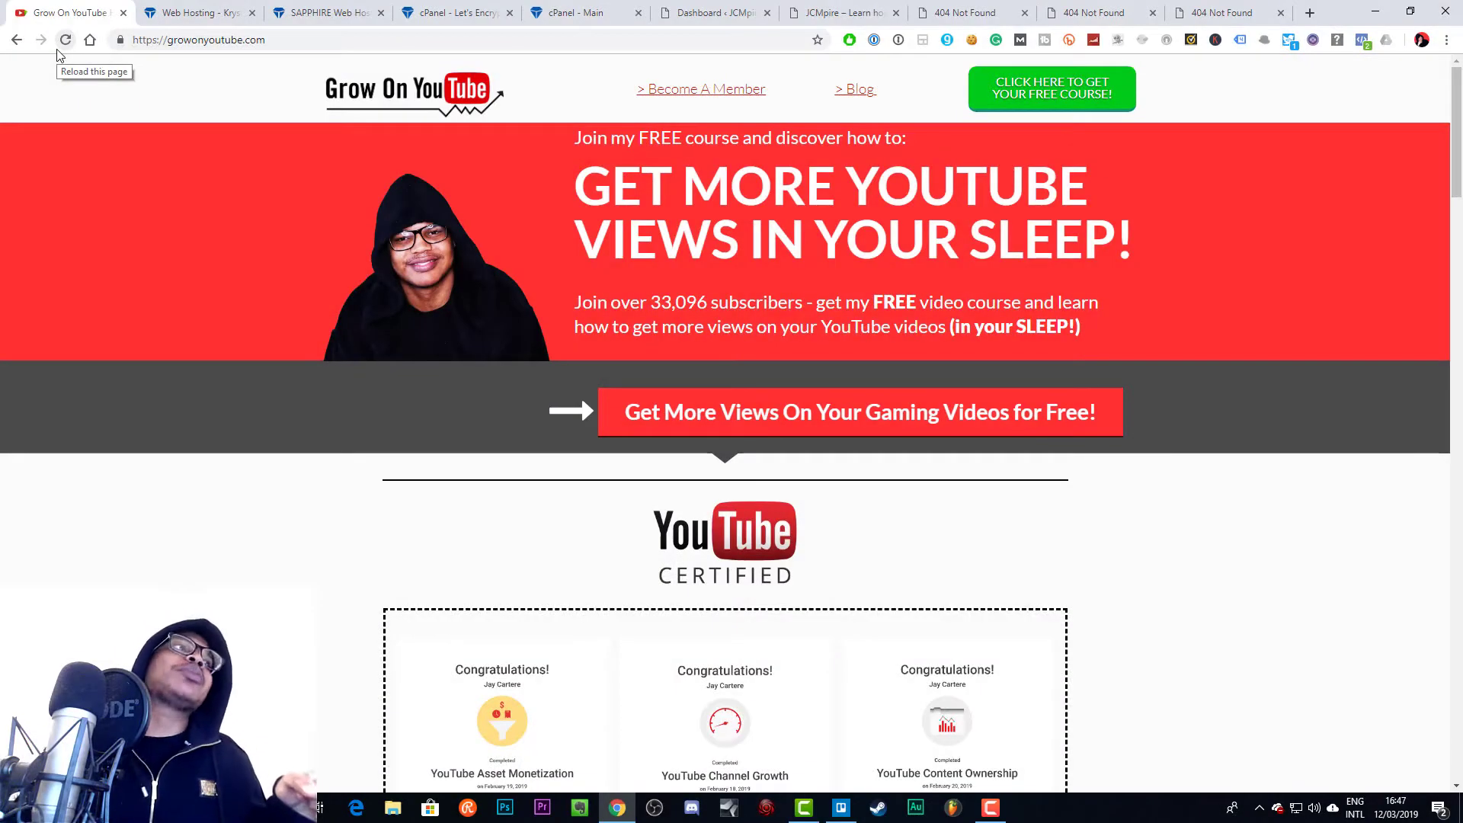
Check growonyoutube.com's valid certificate and secure connection, then switch to the JCMpire tab
click(119, 41)
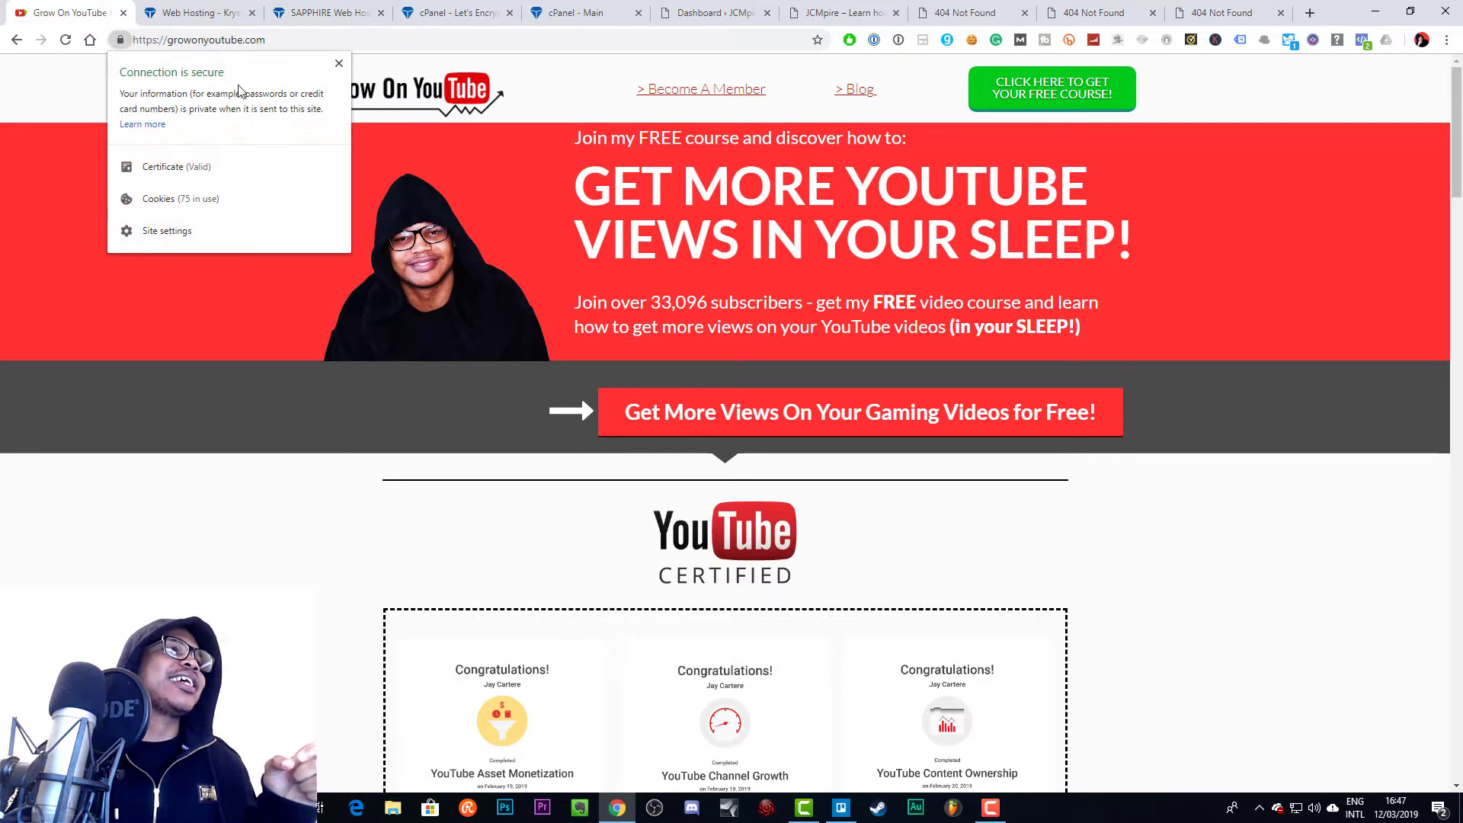
click(339, 63)
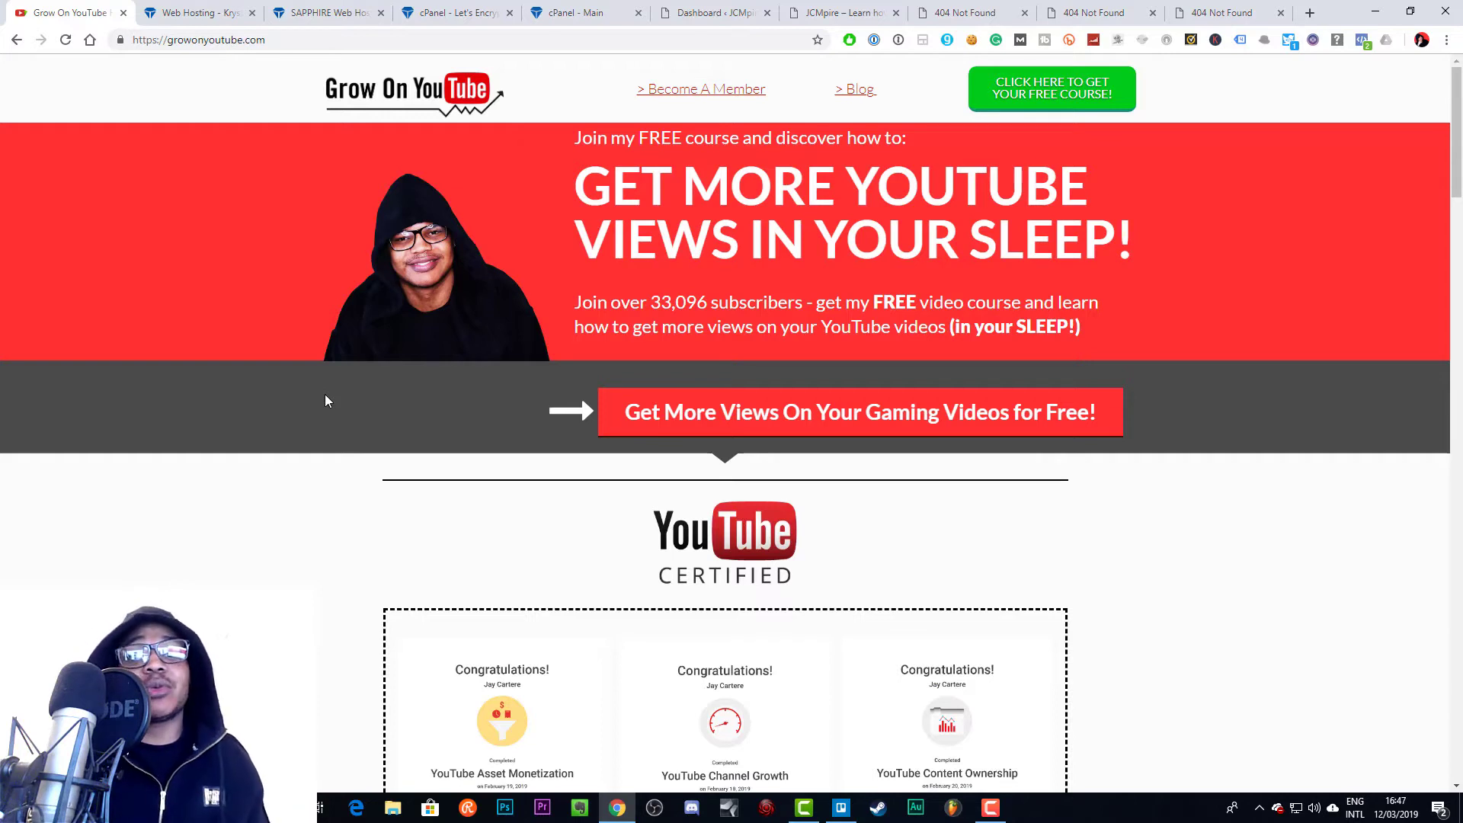
click(120, 40)
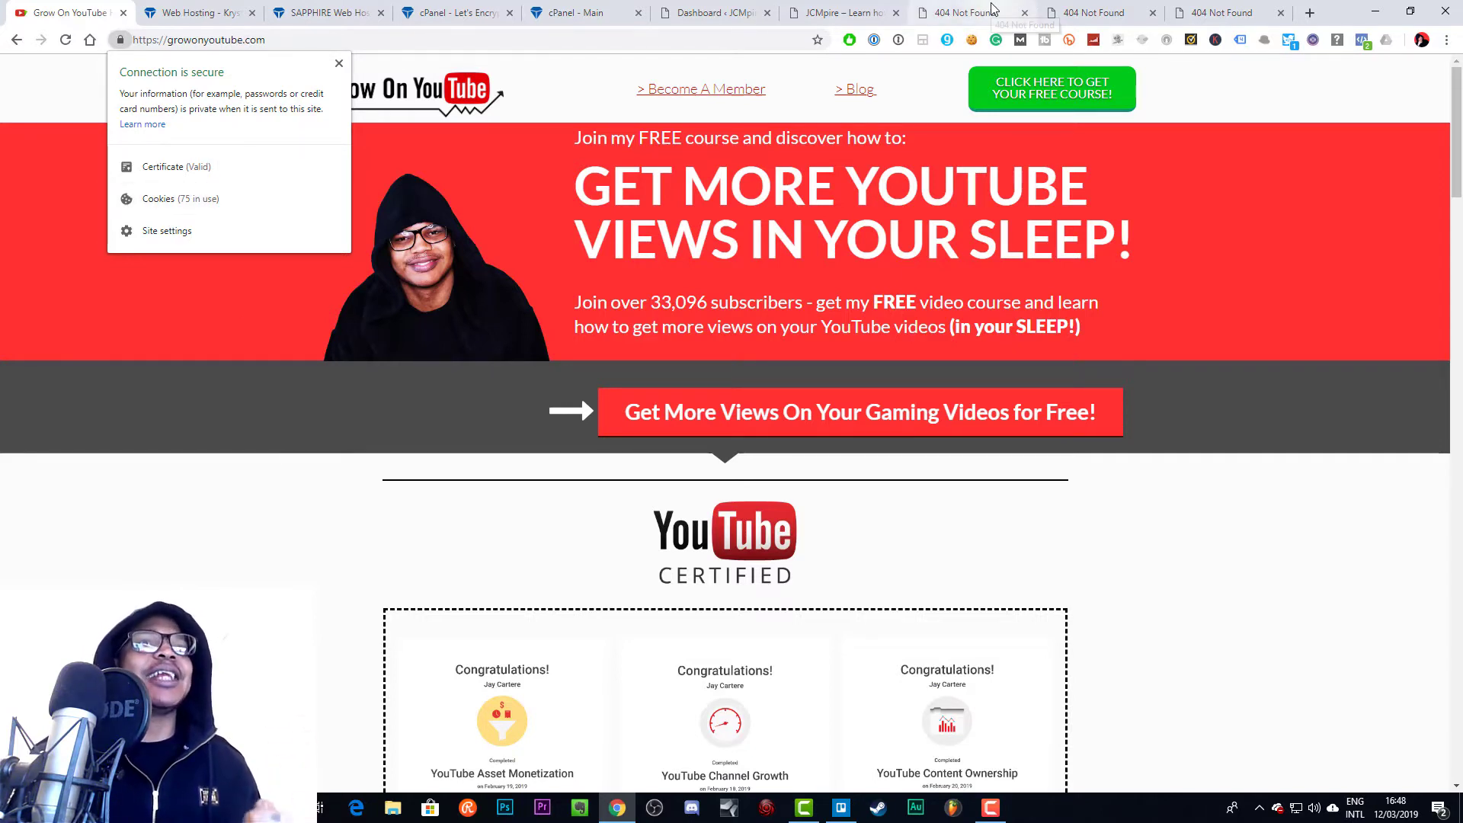
click(834, 12)
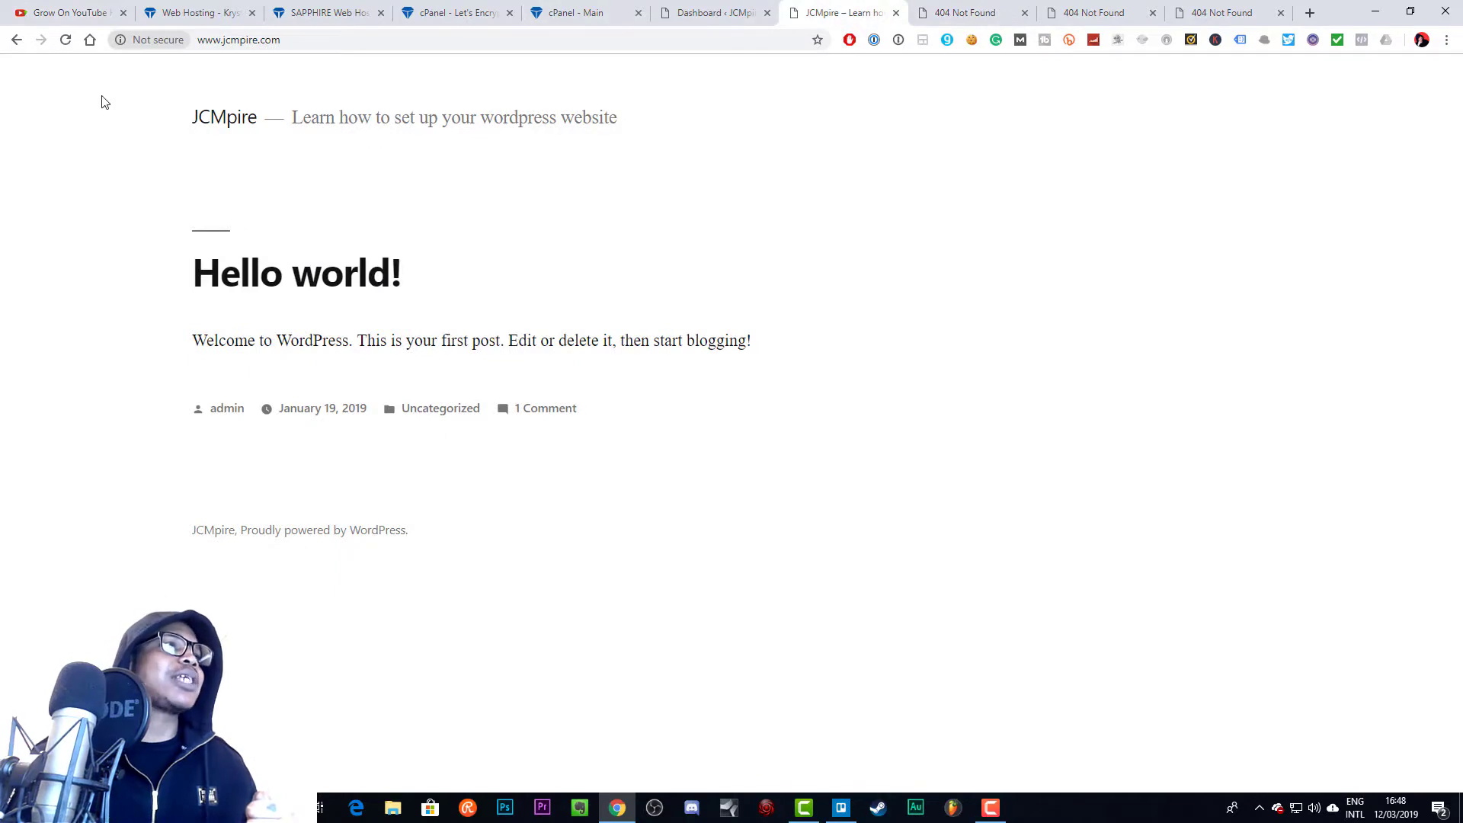
click(157, 42)
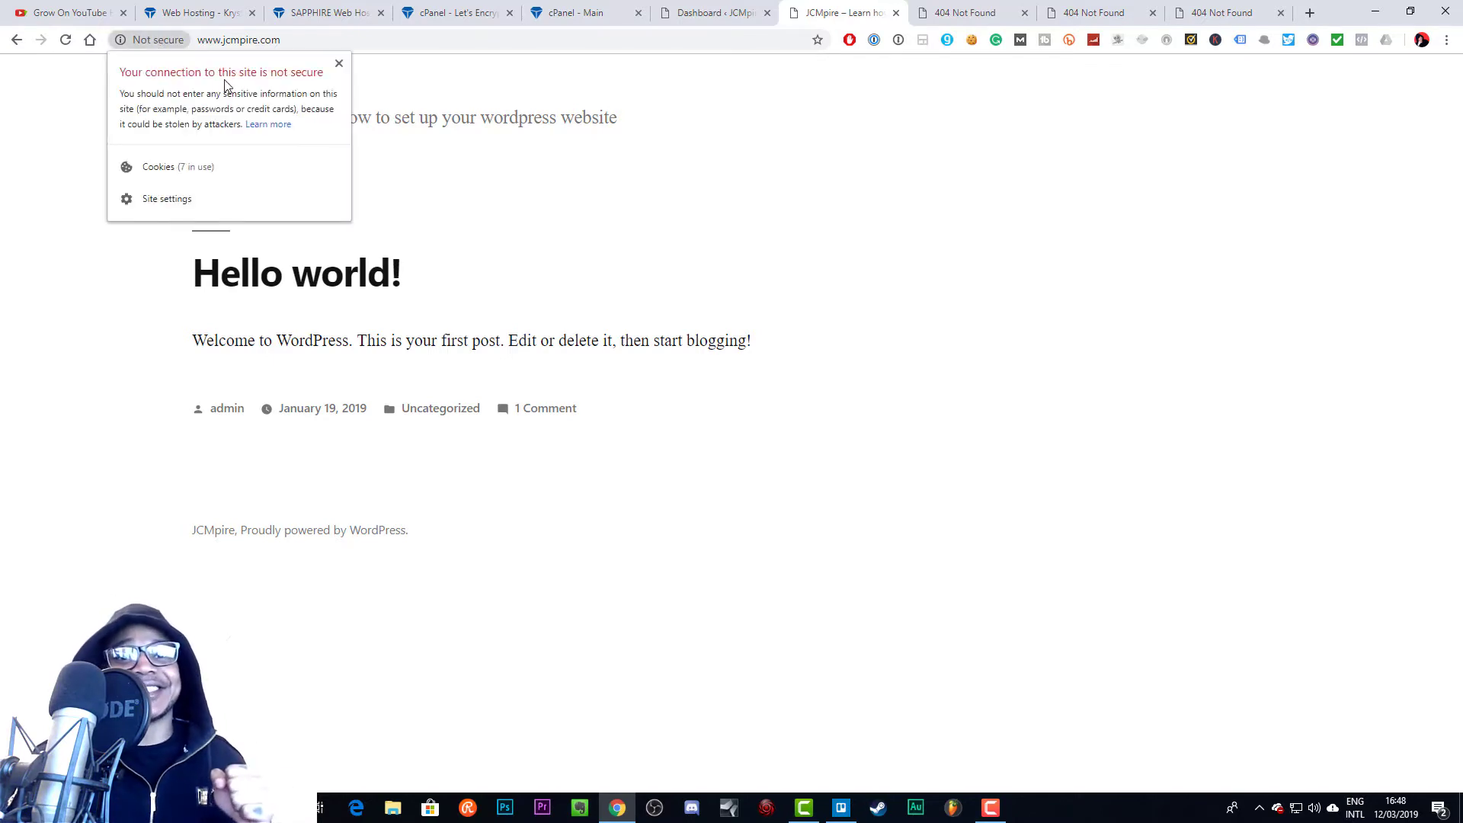
click(192, 43)
click(194, 41)
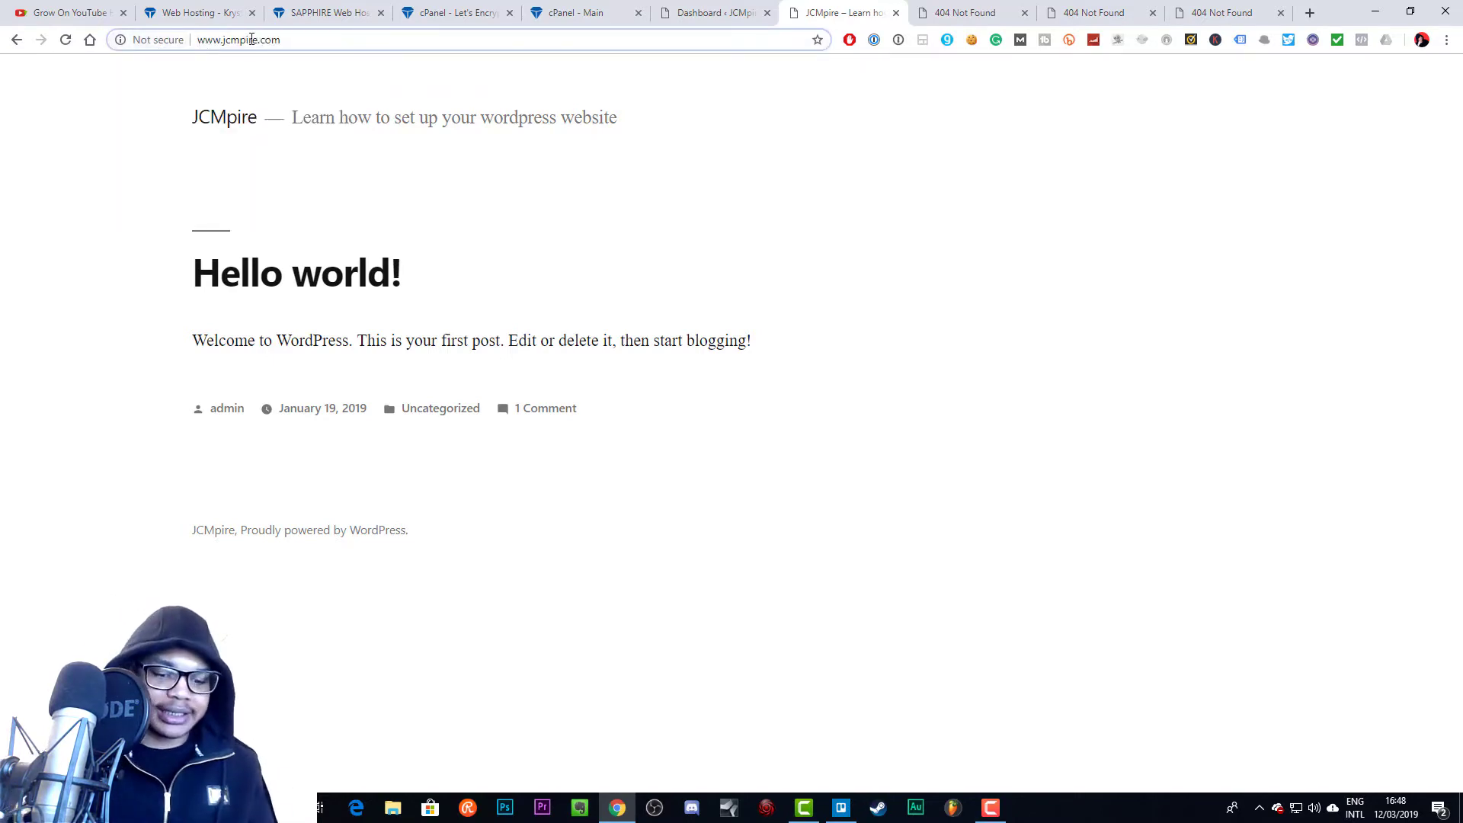
text(http)
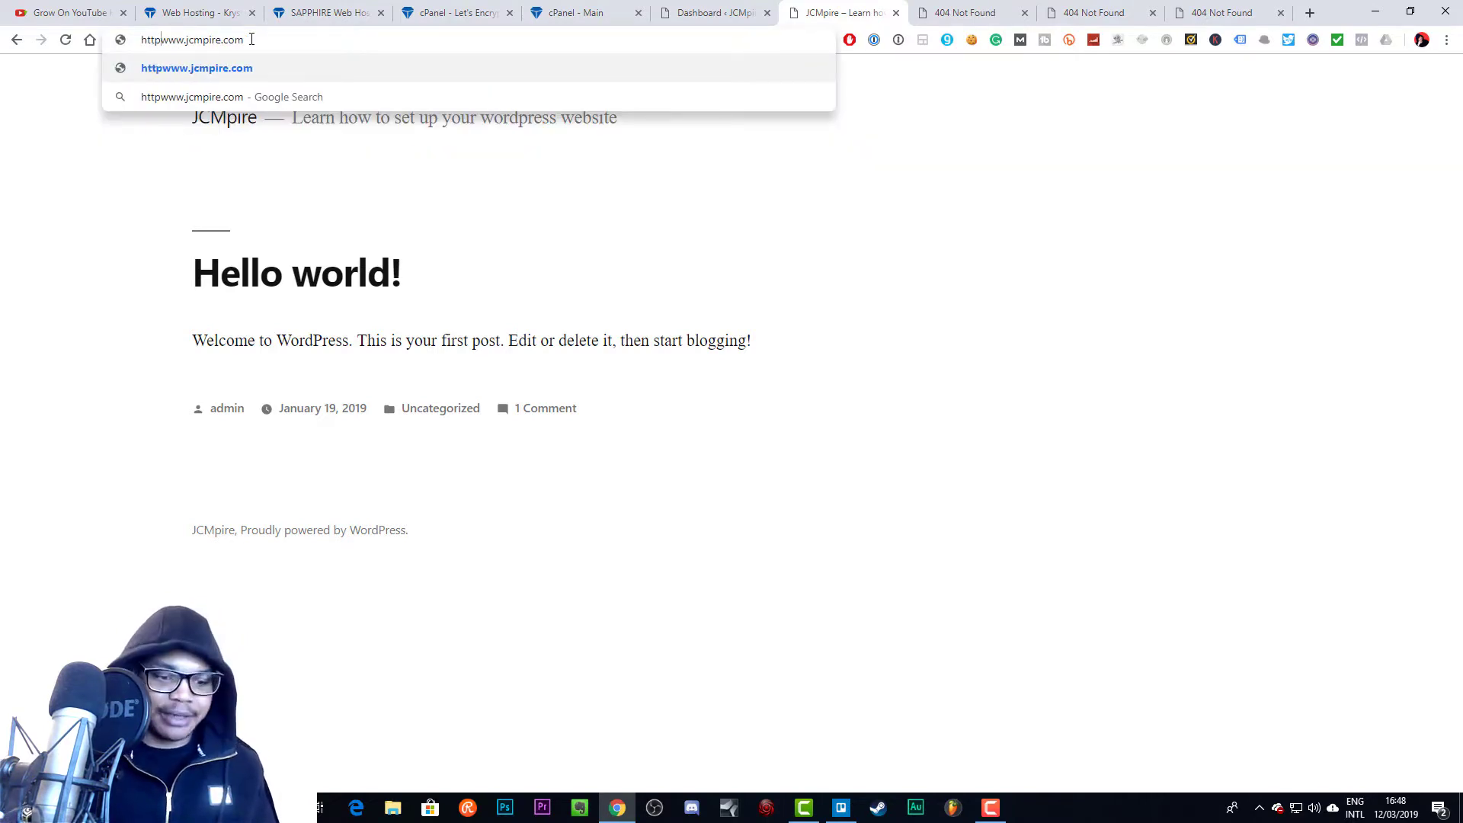
text(s://)
key(Return)
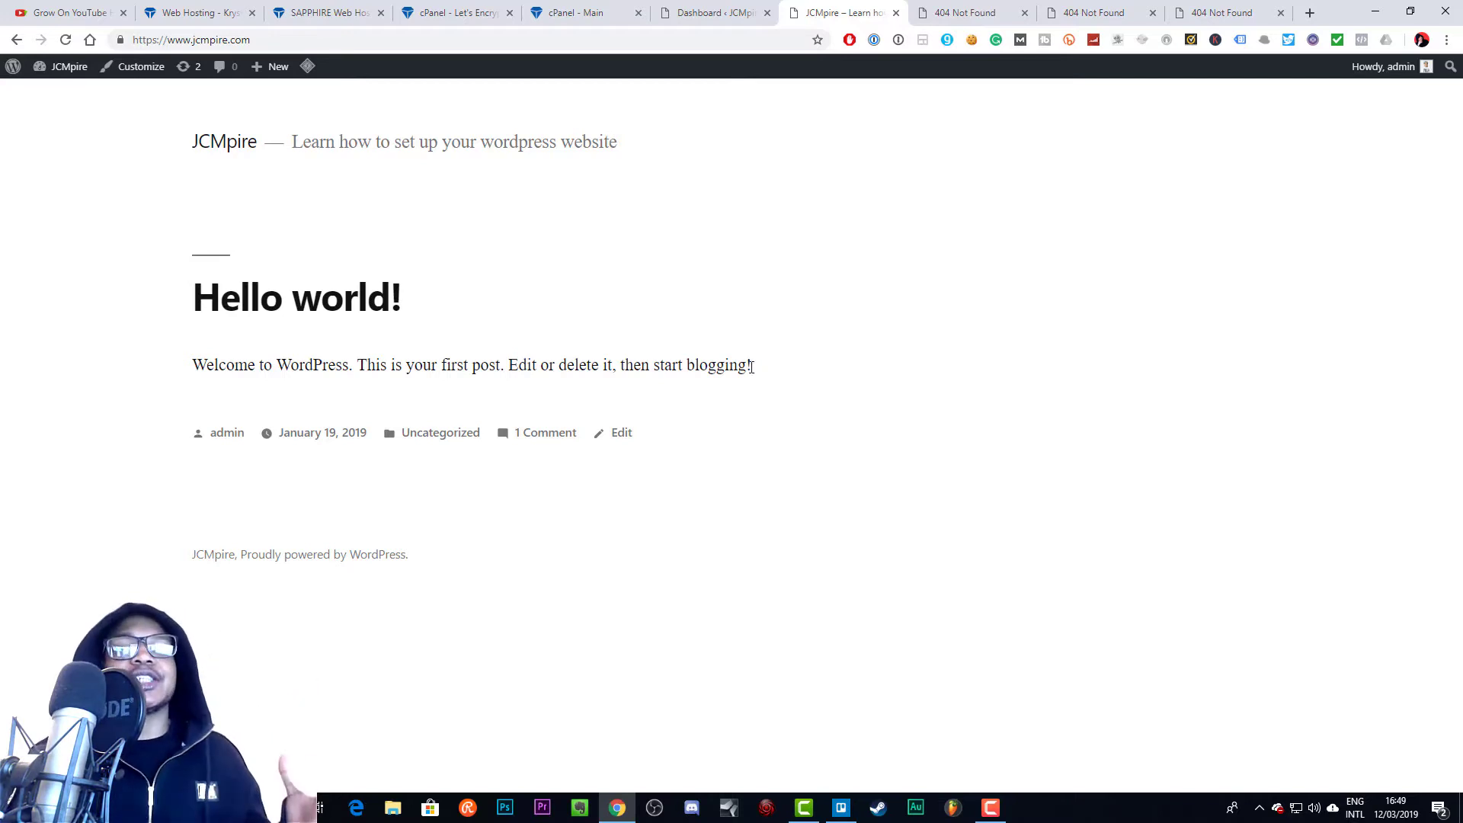
Go back to the Grow On YouTube tab, then to the Krystal Web Hosting page
key(ctrl+1)
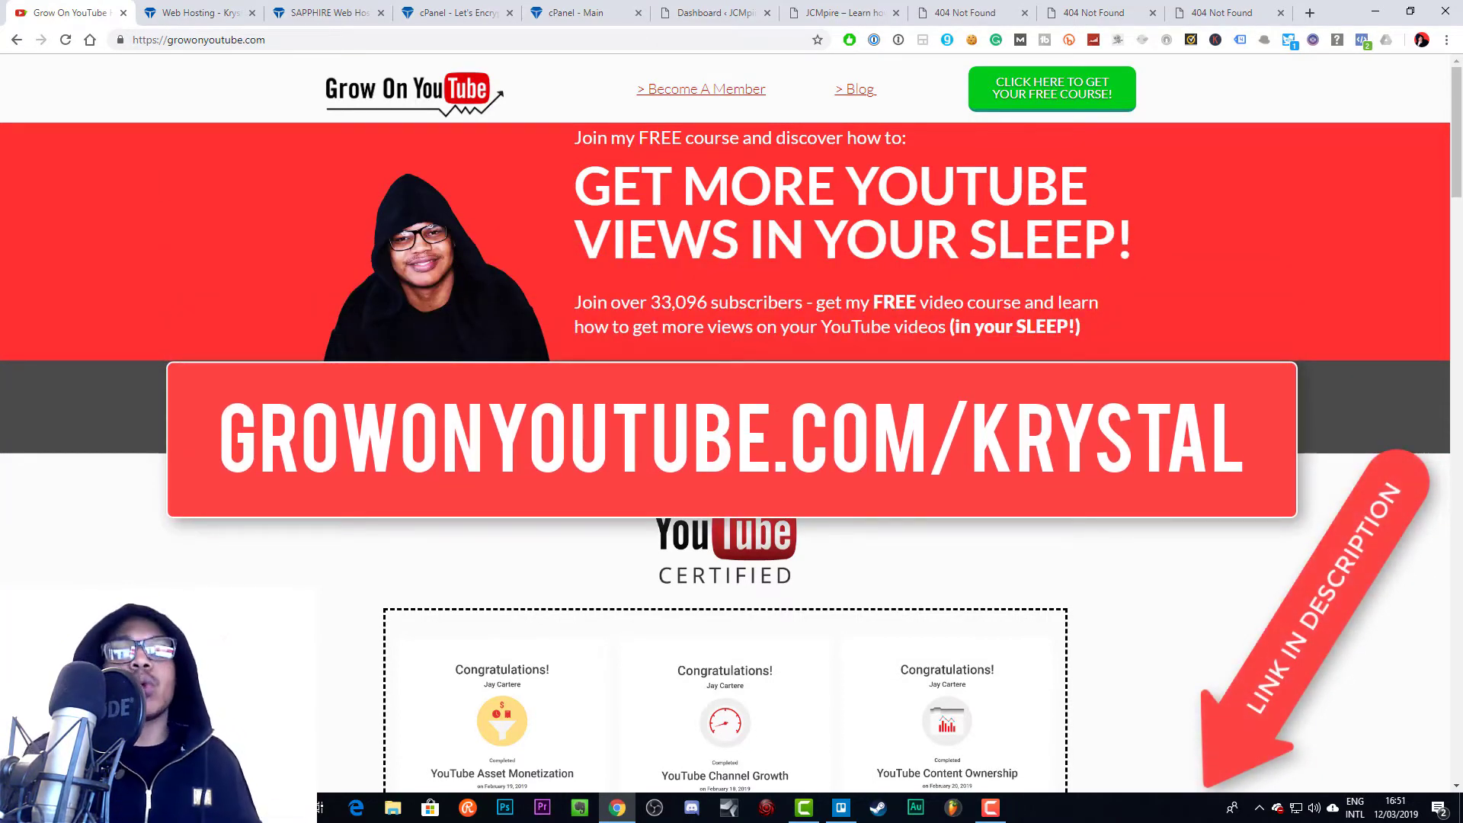
click(219, 6)
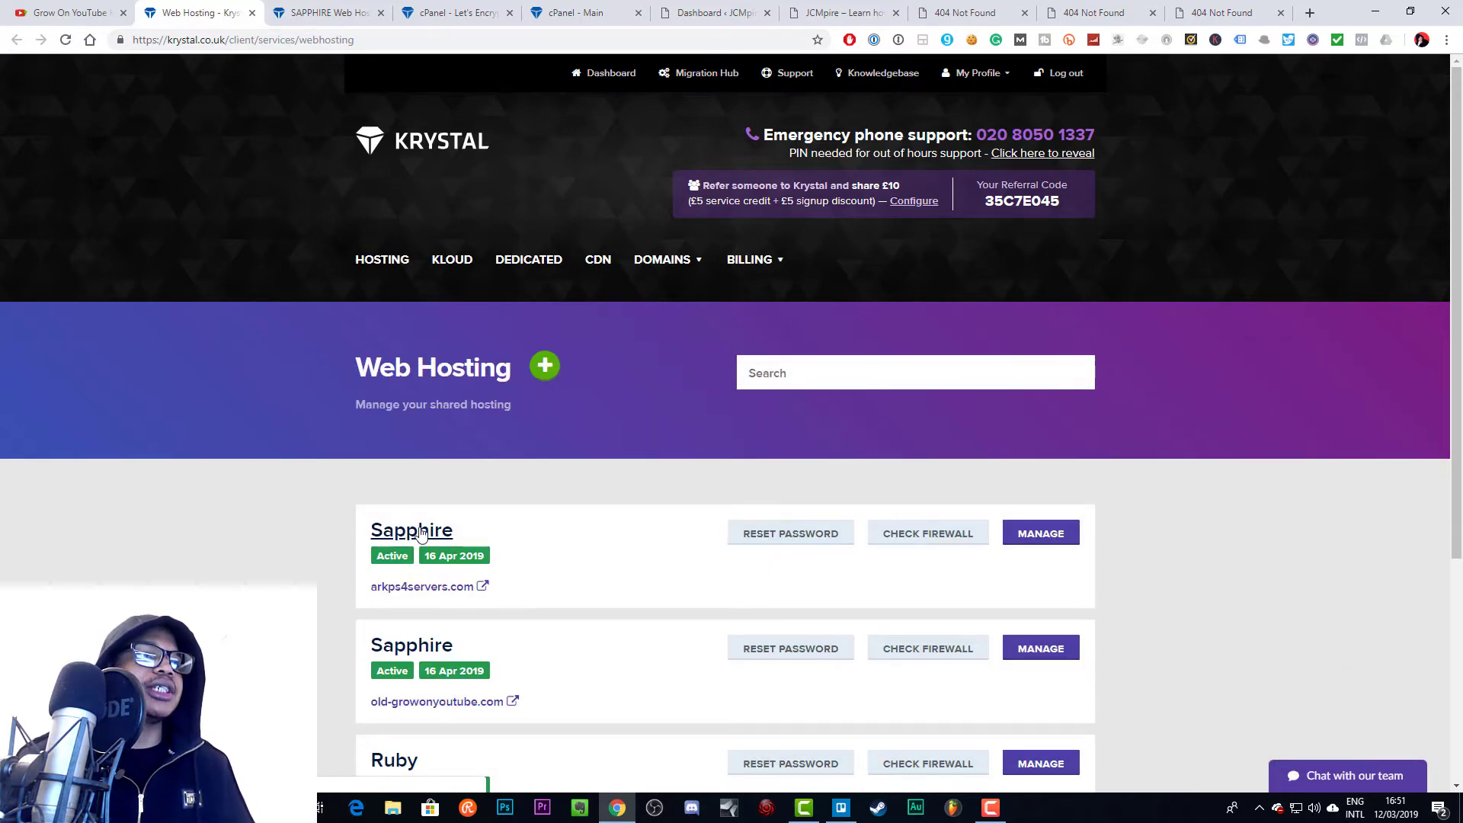
From the SAPPHIRE hosting package, open cPanel's Lets Encrypt SSL tool under Security
click(297, 7)
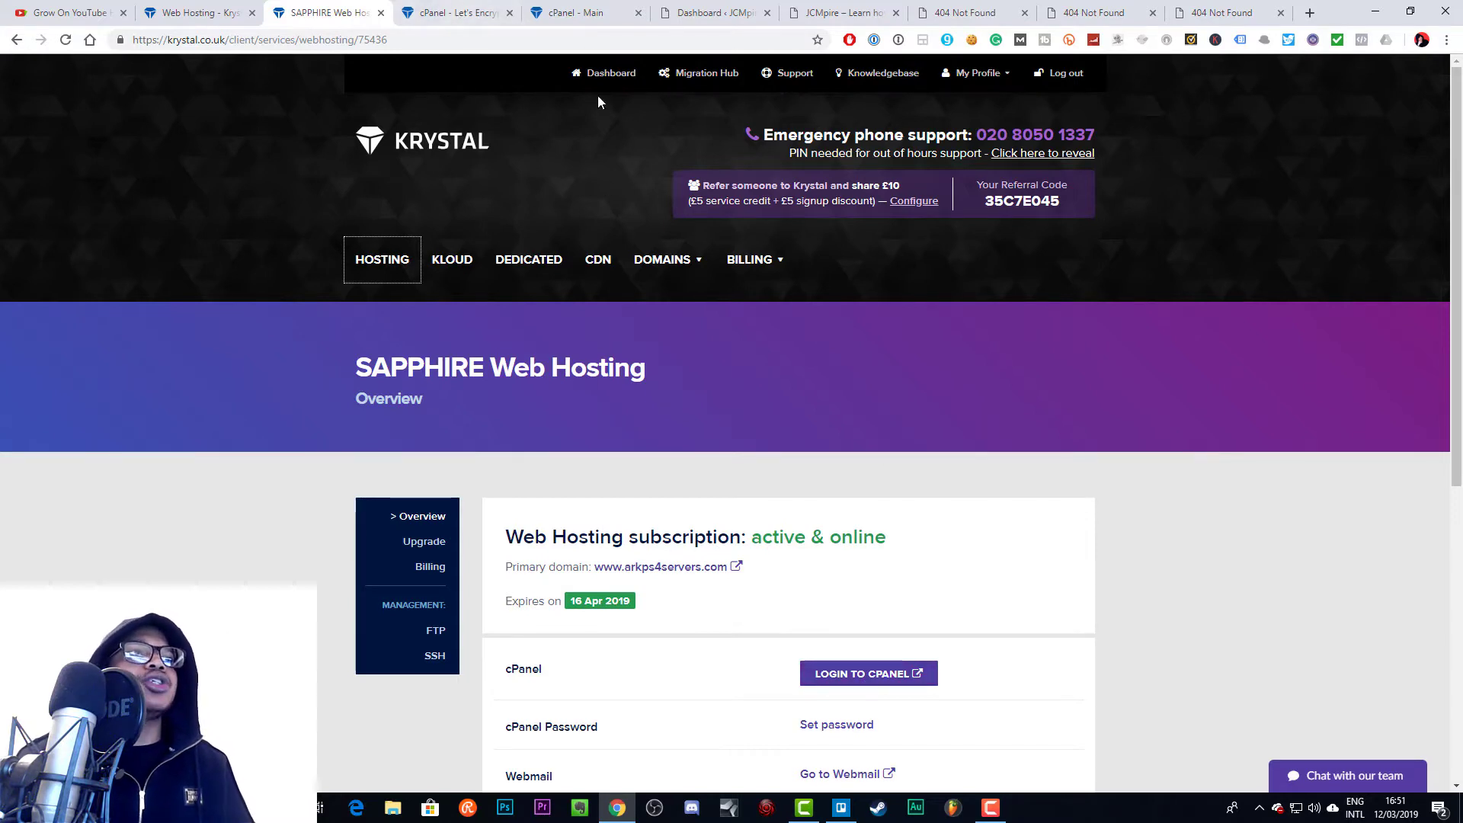
click(577, 13)
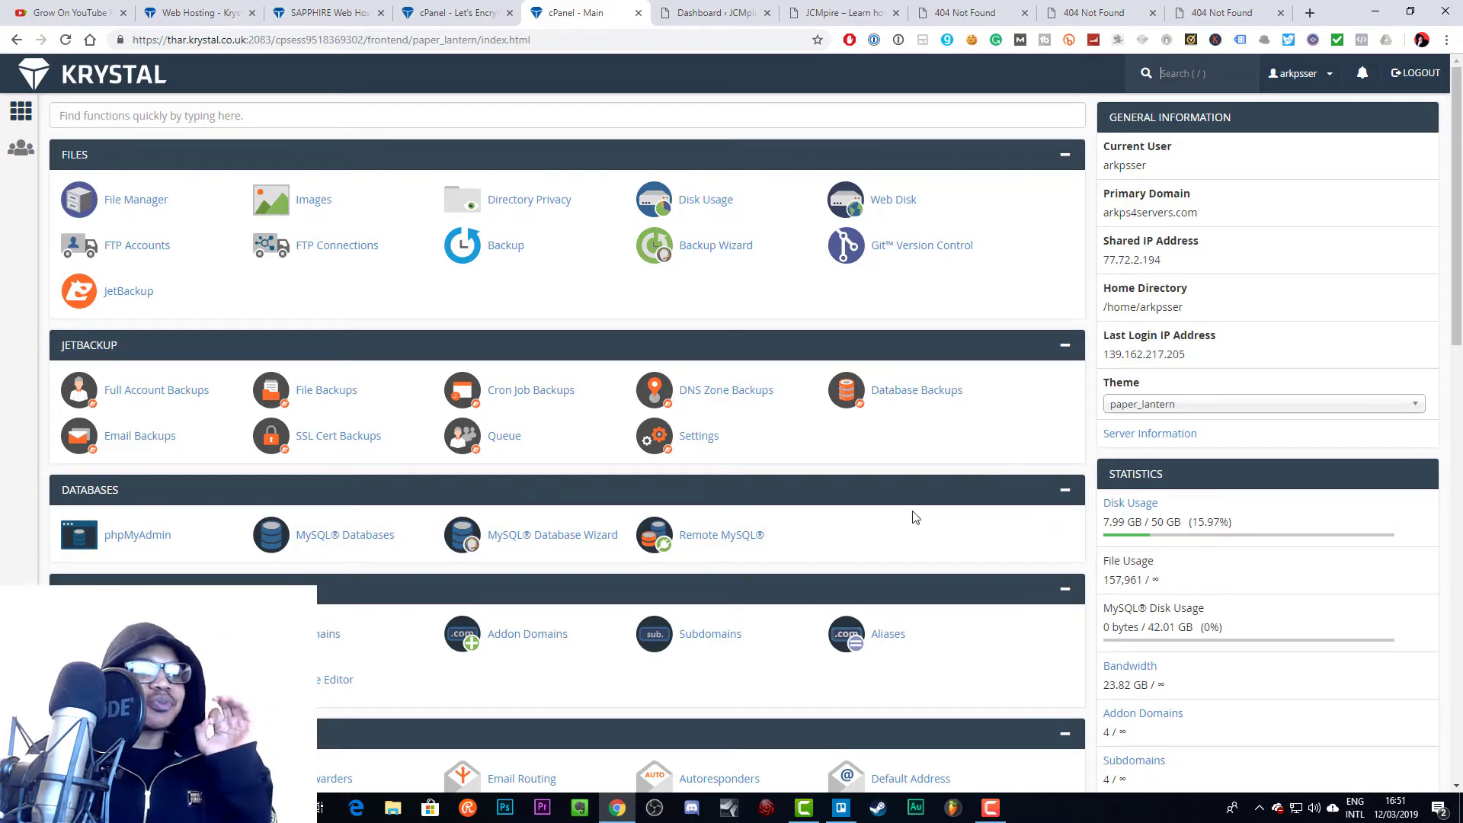
scroll(857, 492, down, 7)
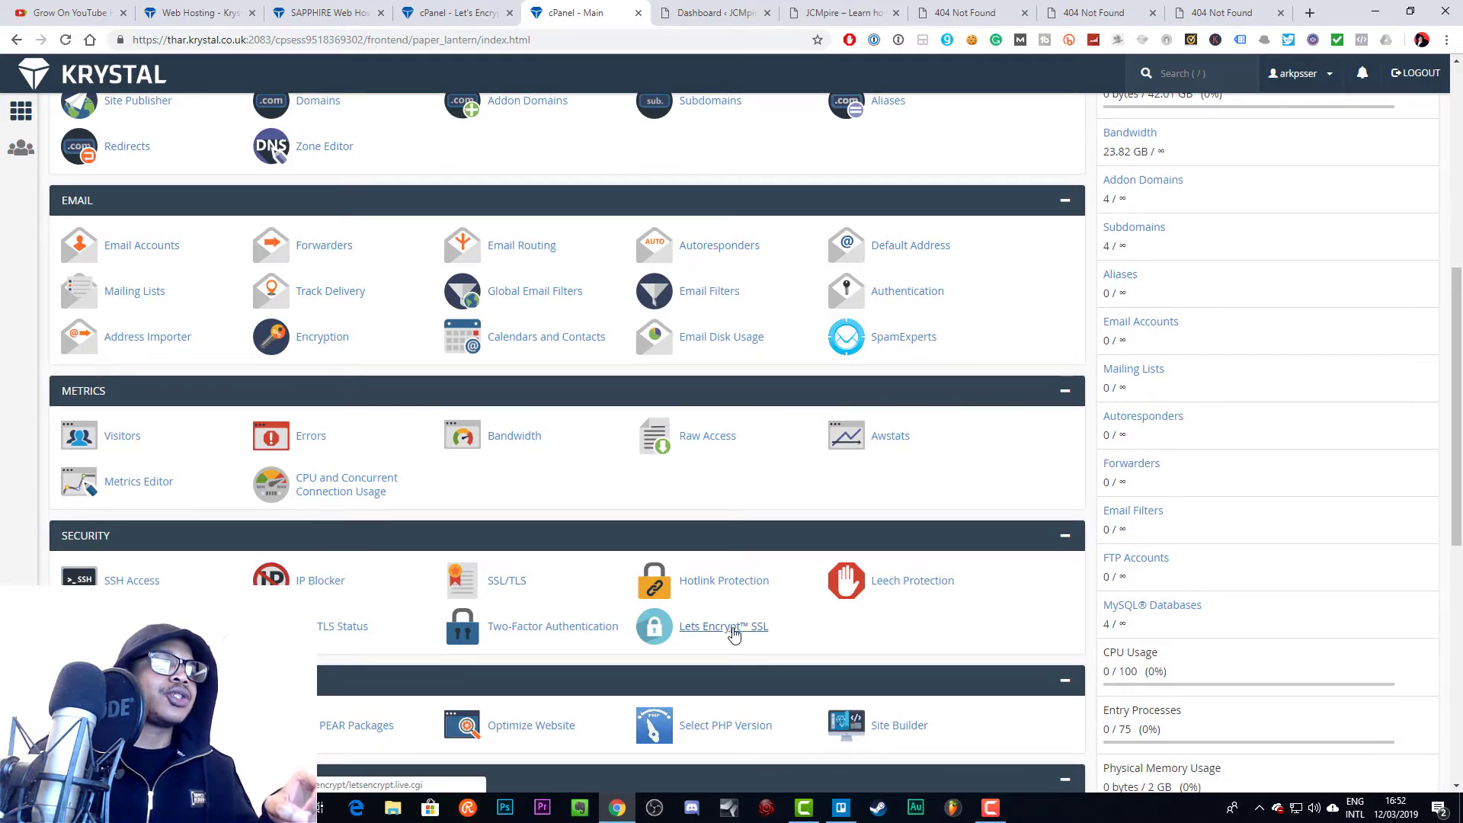
click(734, 634)
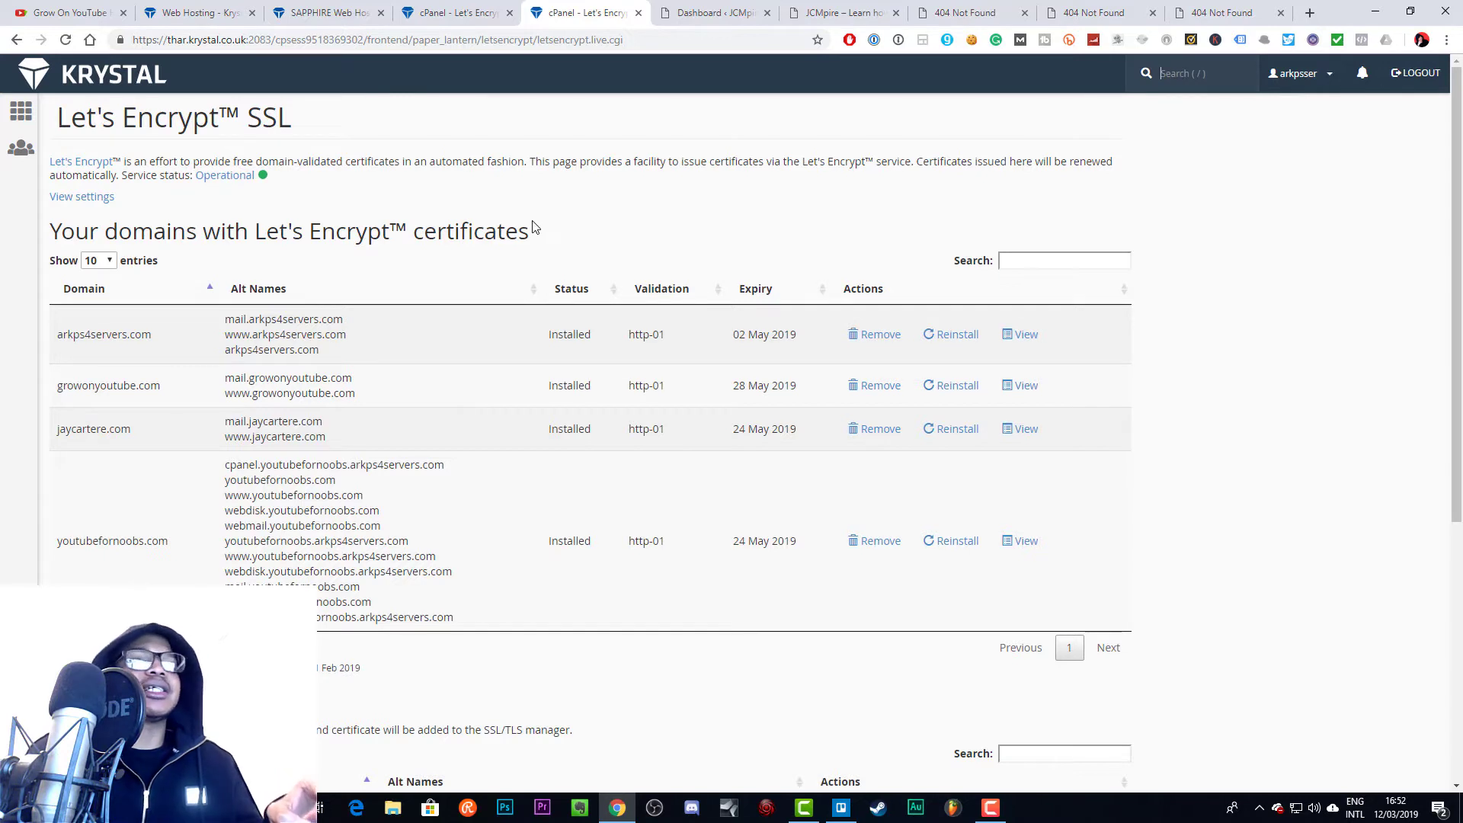
click(833, 6)
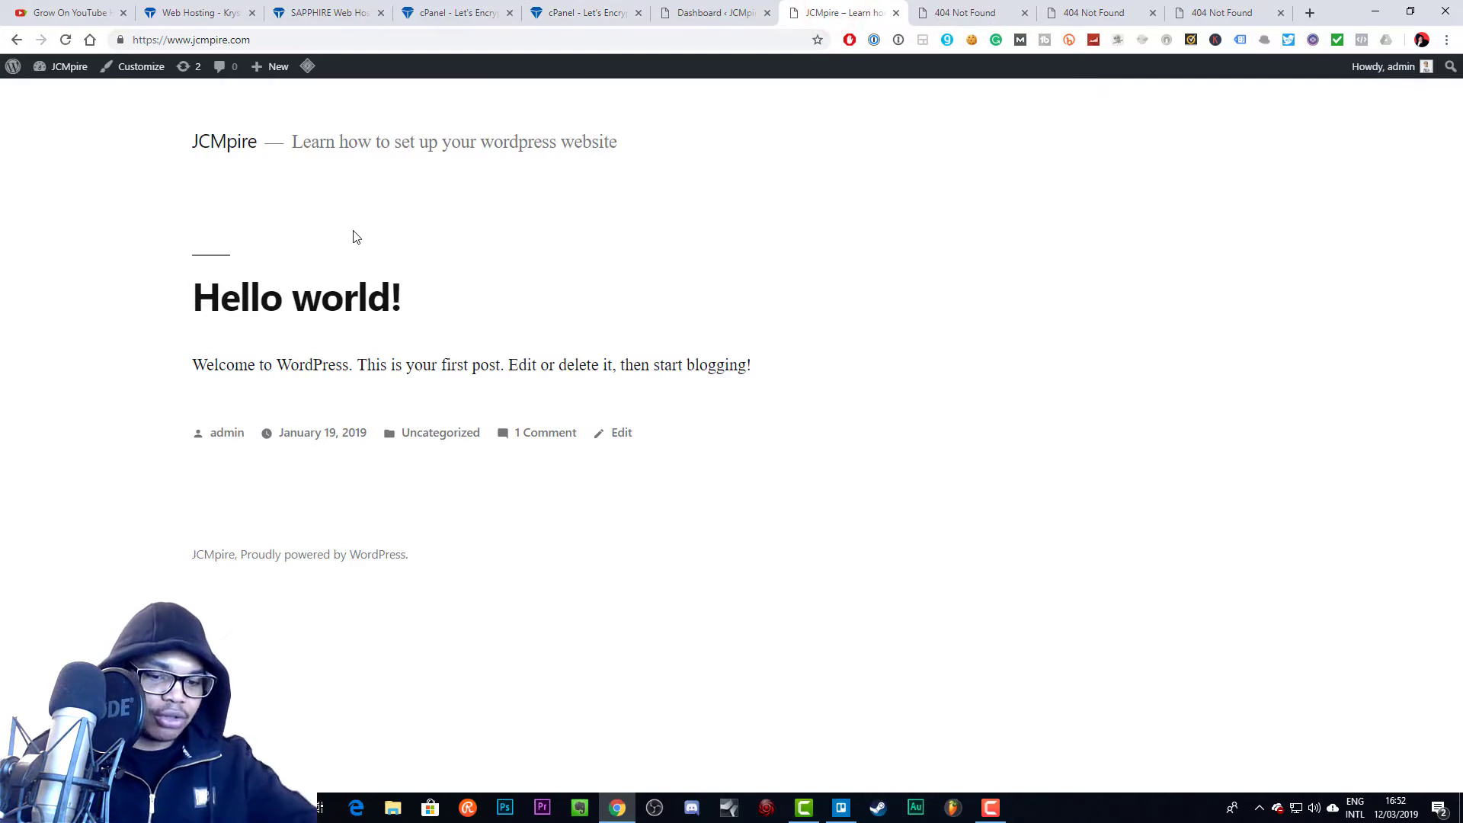
key(F5)
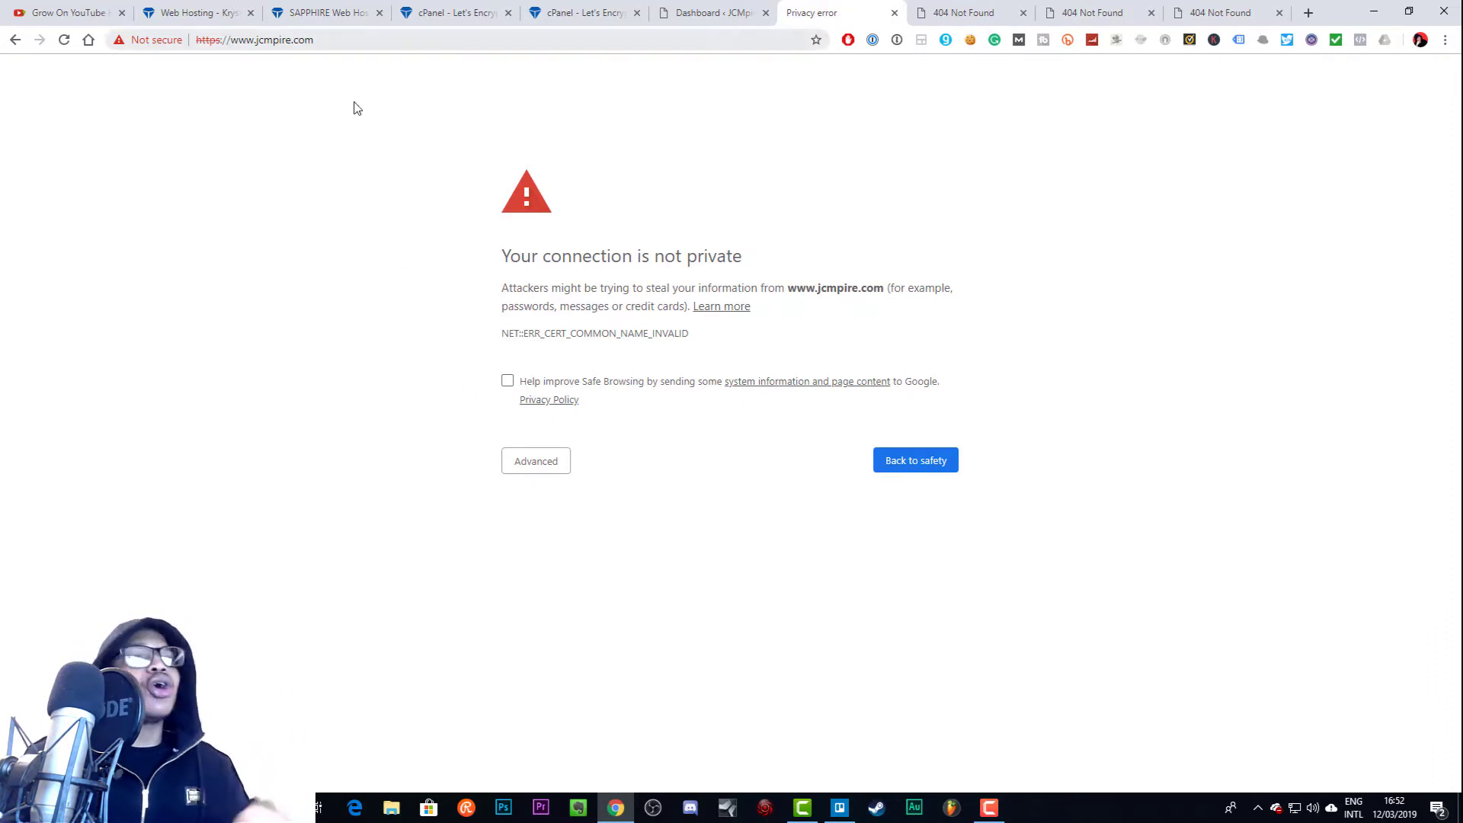
click(221, 40)
click(221, 41)
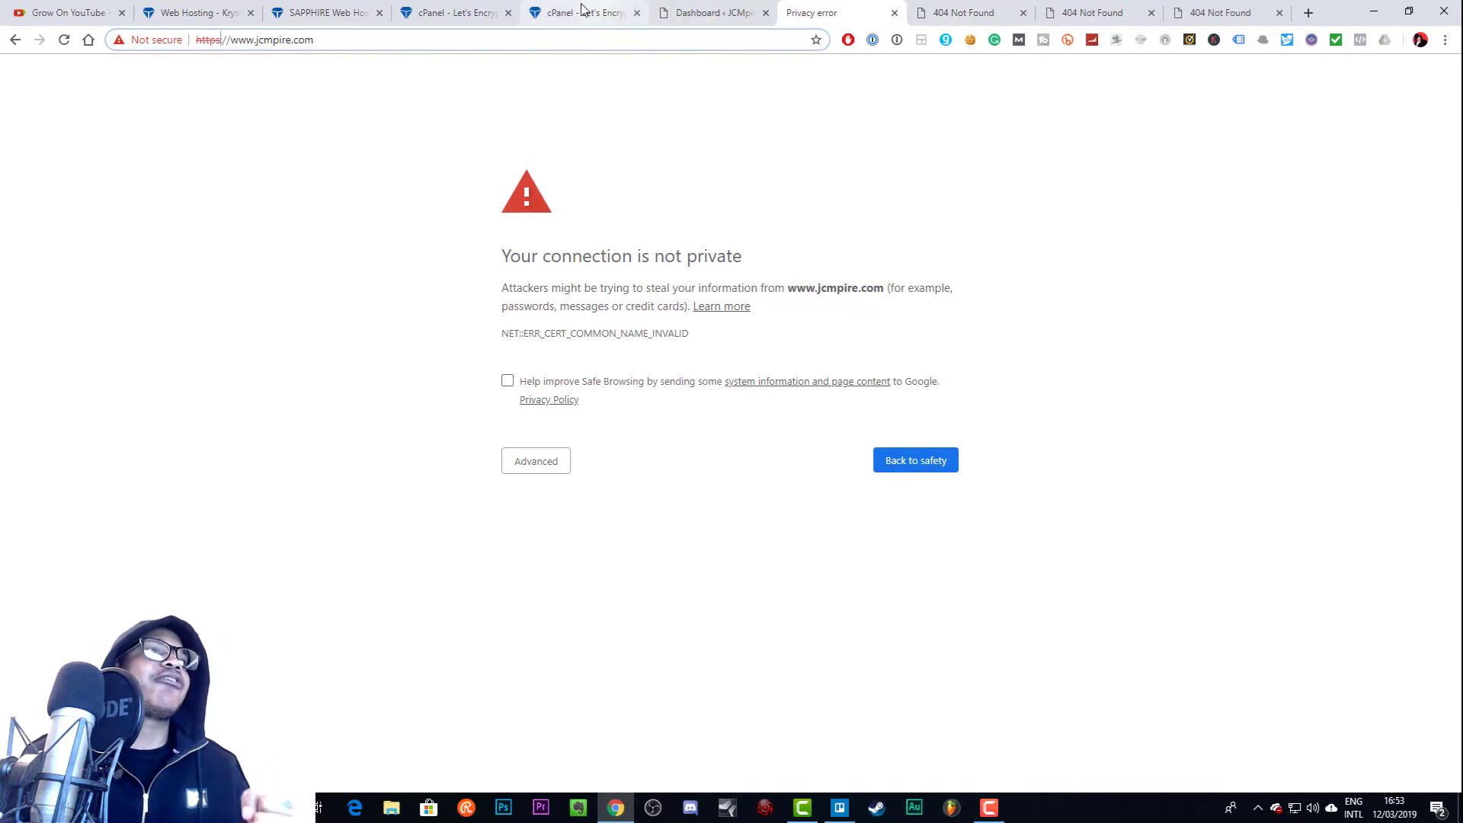
click(550, 10)
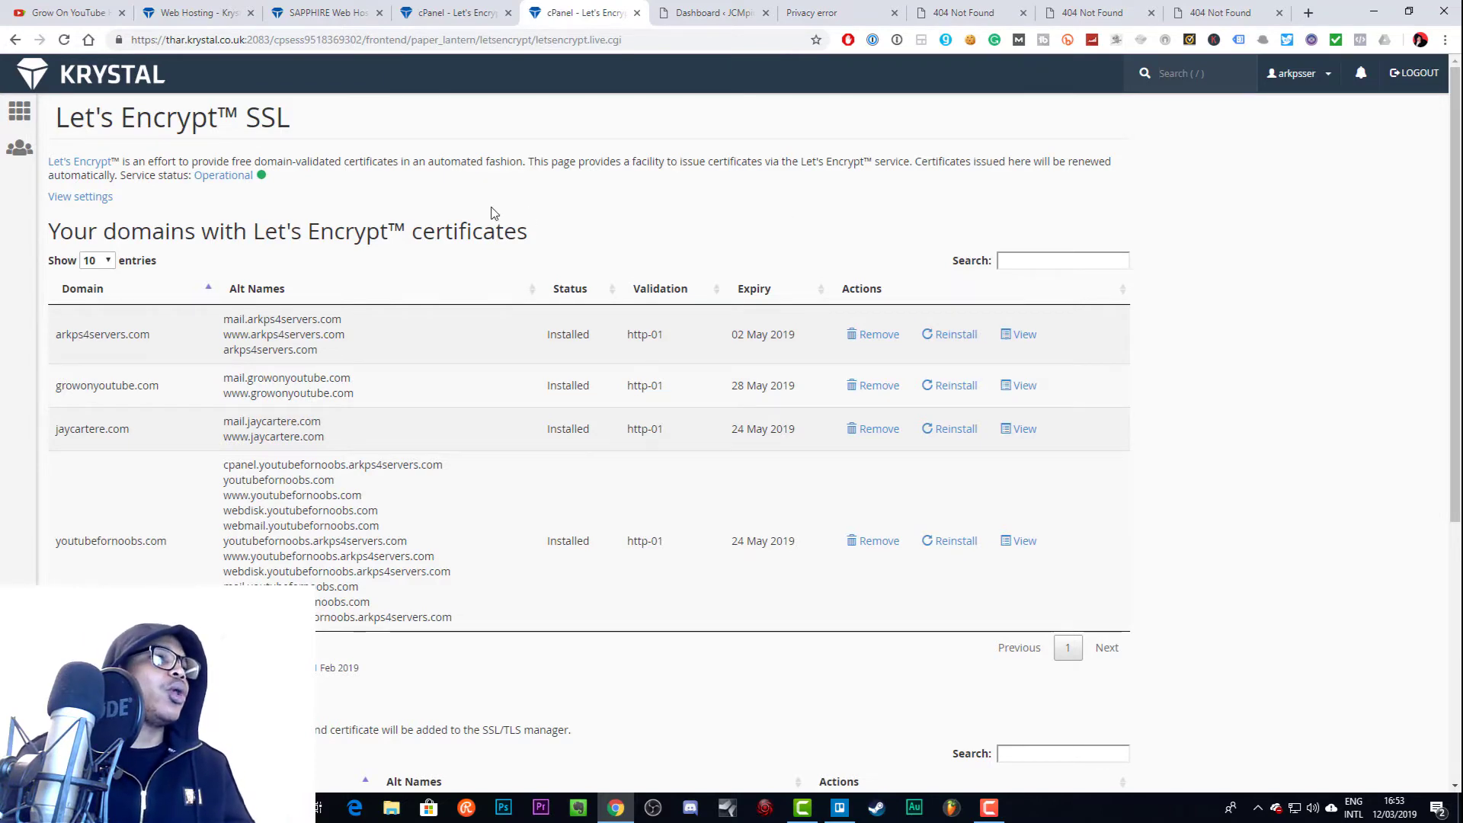
scroll(623, 204, down, 4)
scroll(623, 204, down, 2)
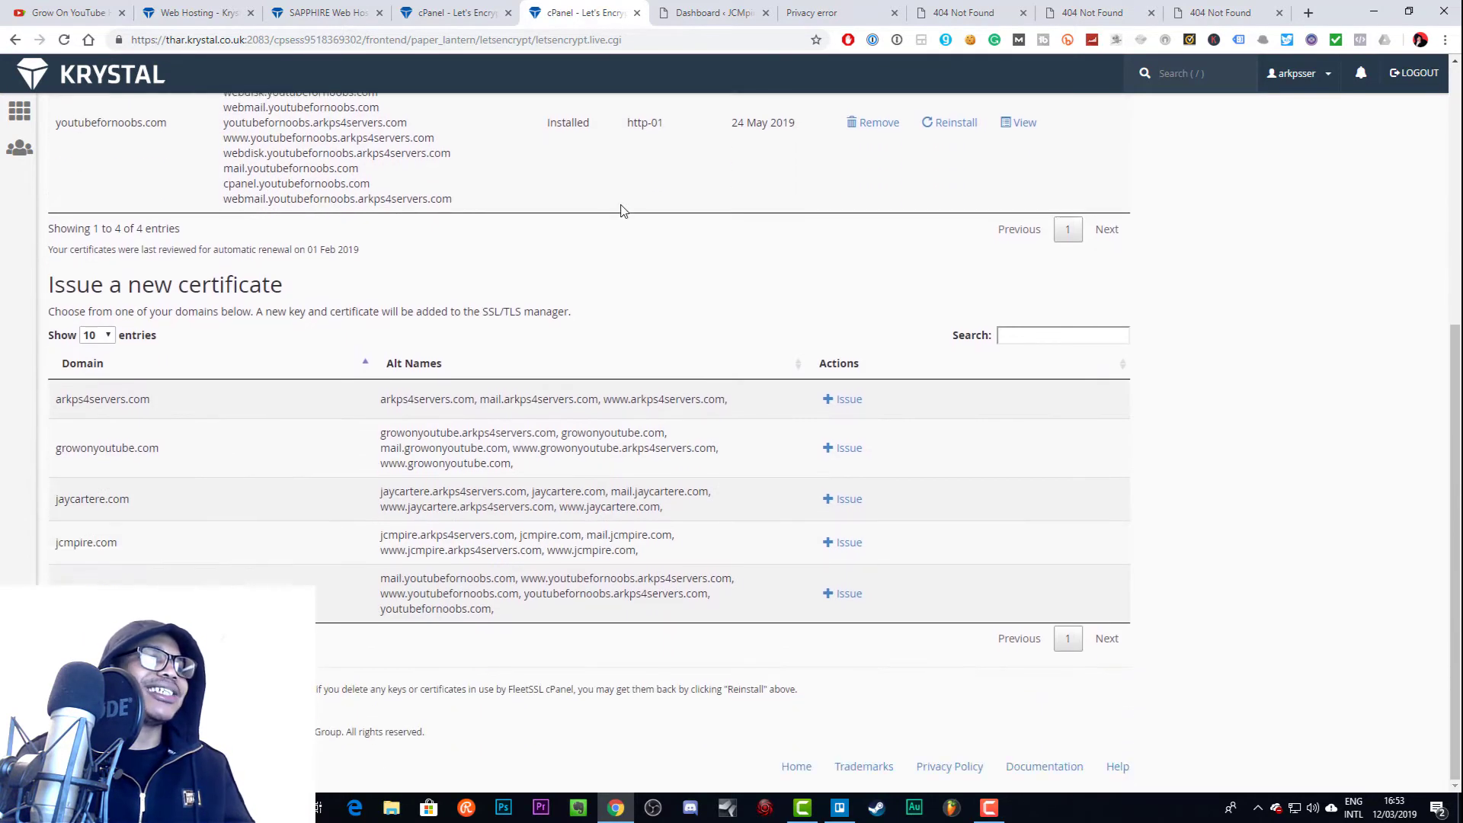
scroll(770, 284, up, 5)
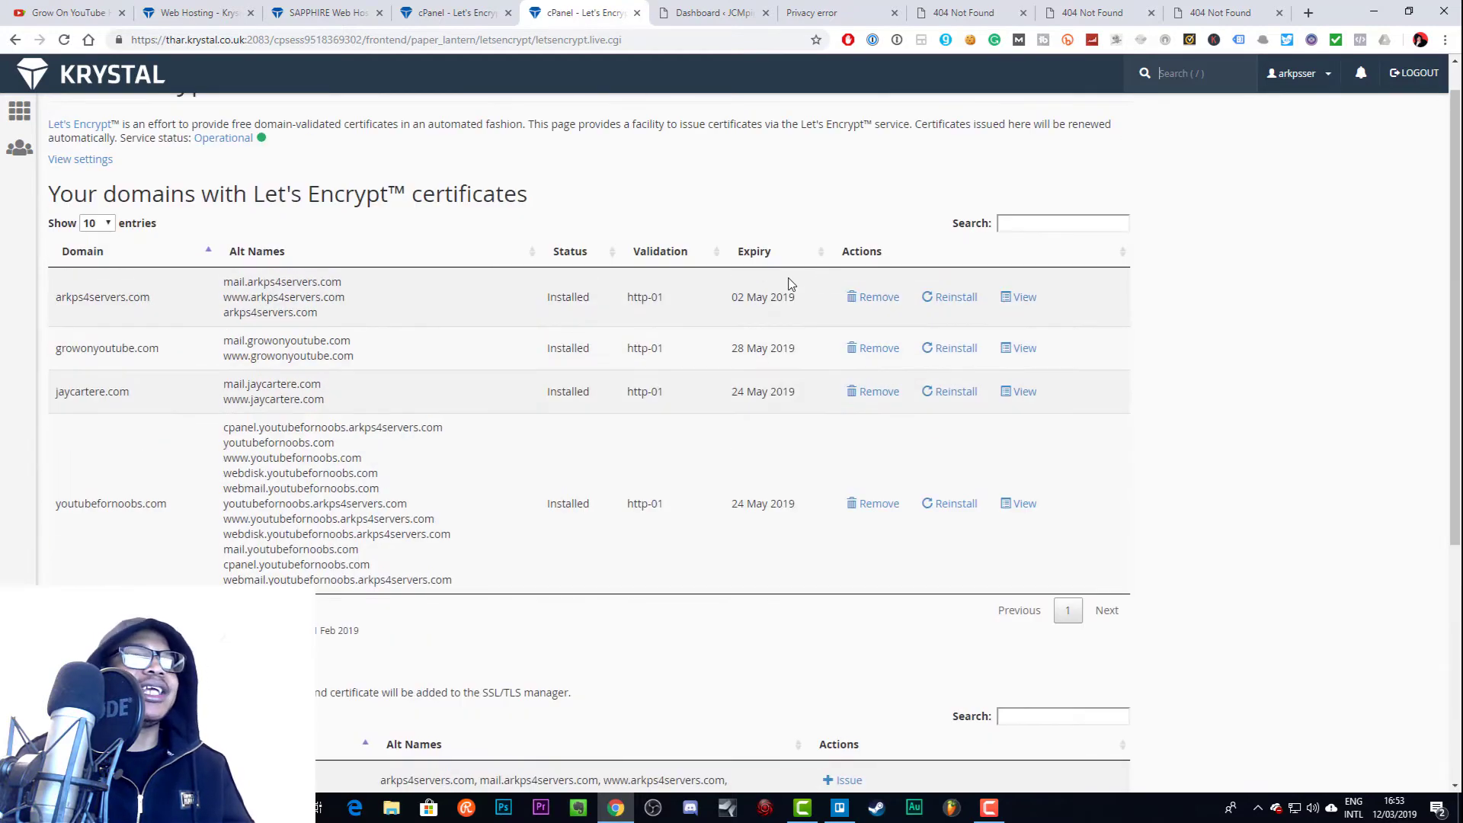
scroll(843, 206, down, 5)
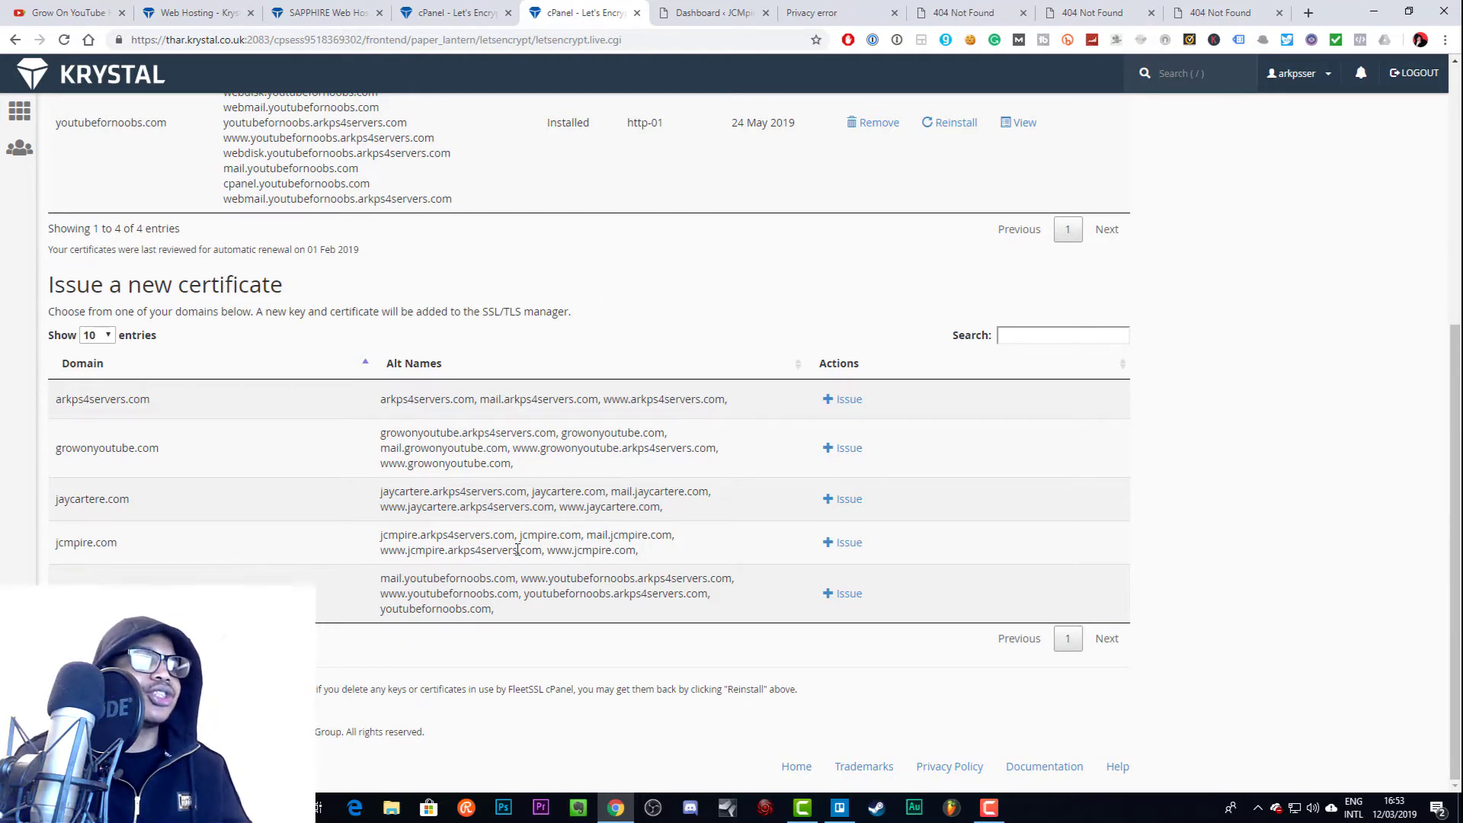
Issue the jcmpire.com certificate and return to the domains list showing it installed until 10 Jun 2019
click(848, 544)
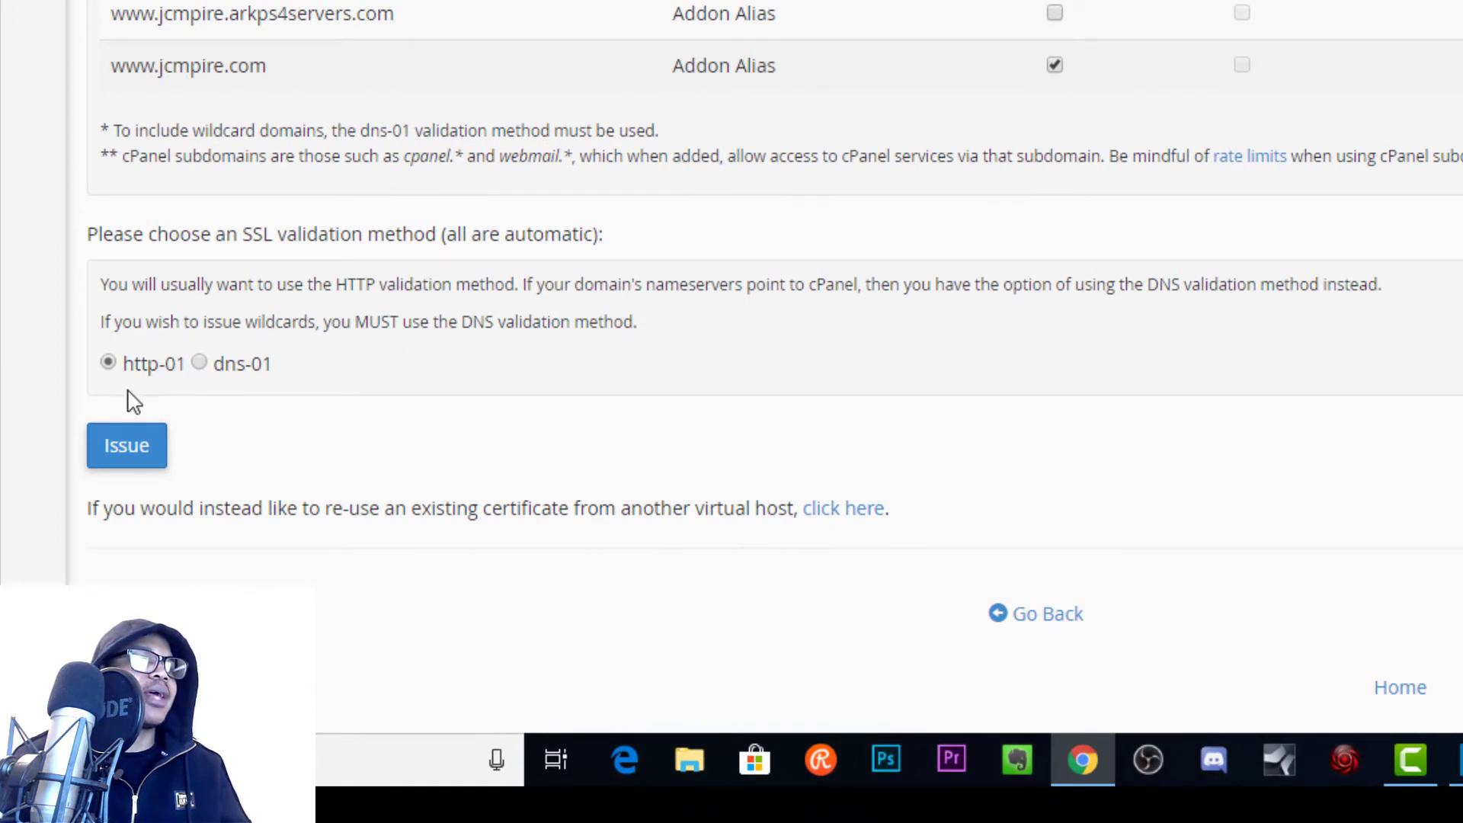
click(114, 458)
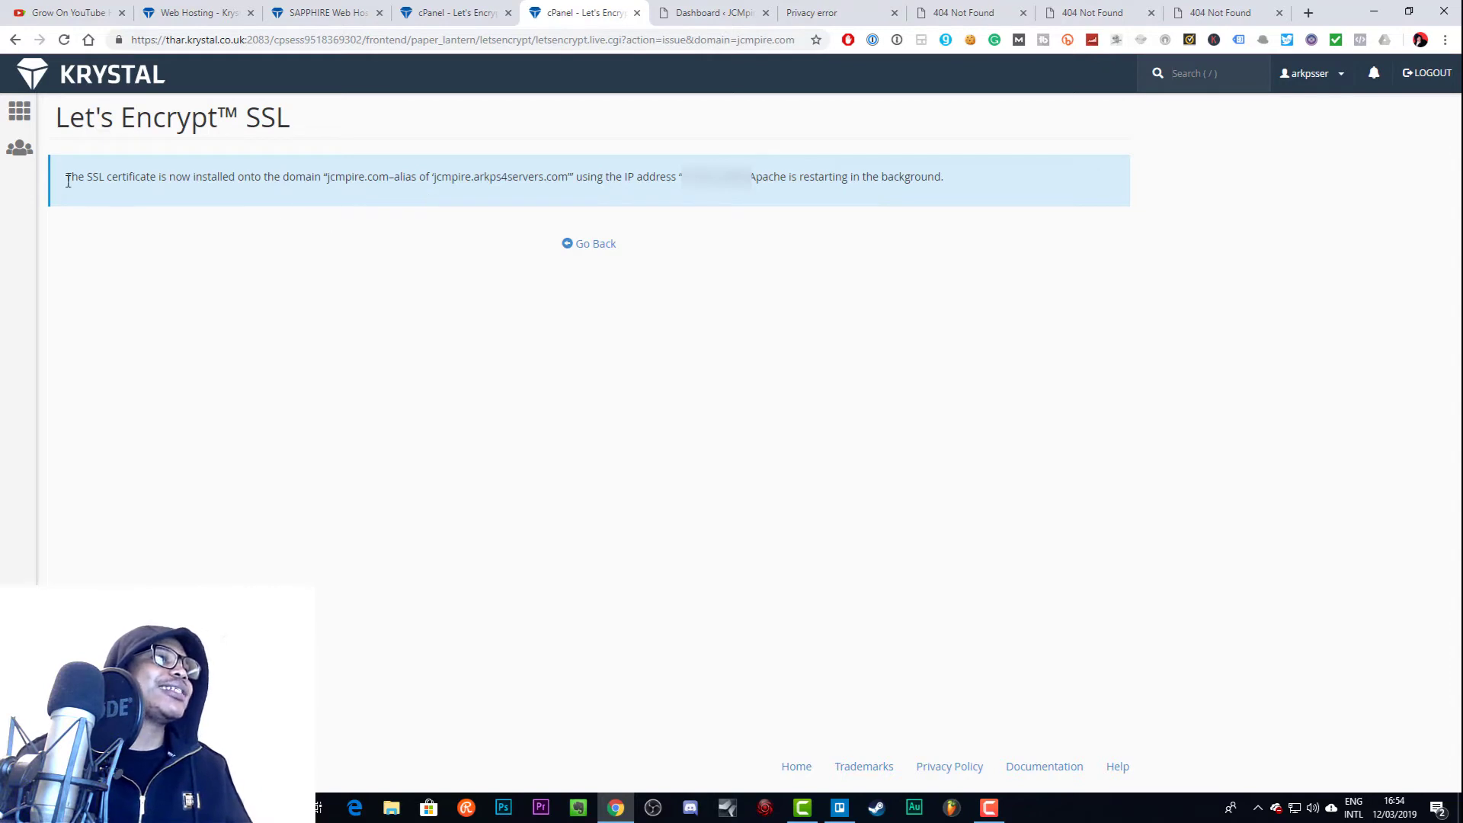
drag(67, 181, 412, 183)
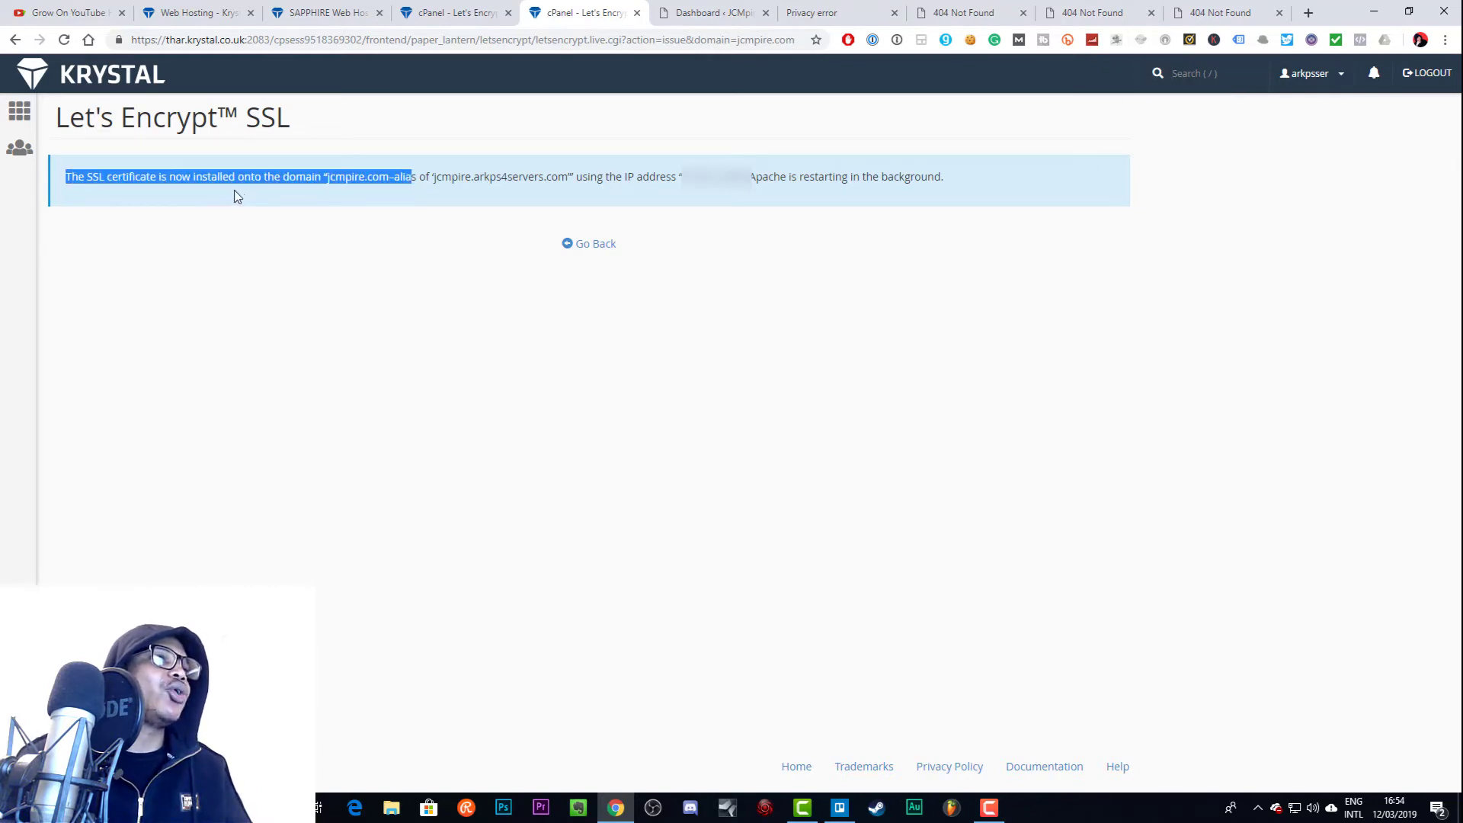
click(401, 179)
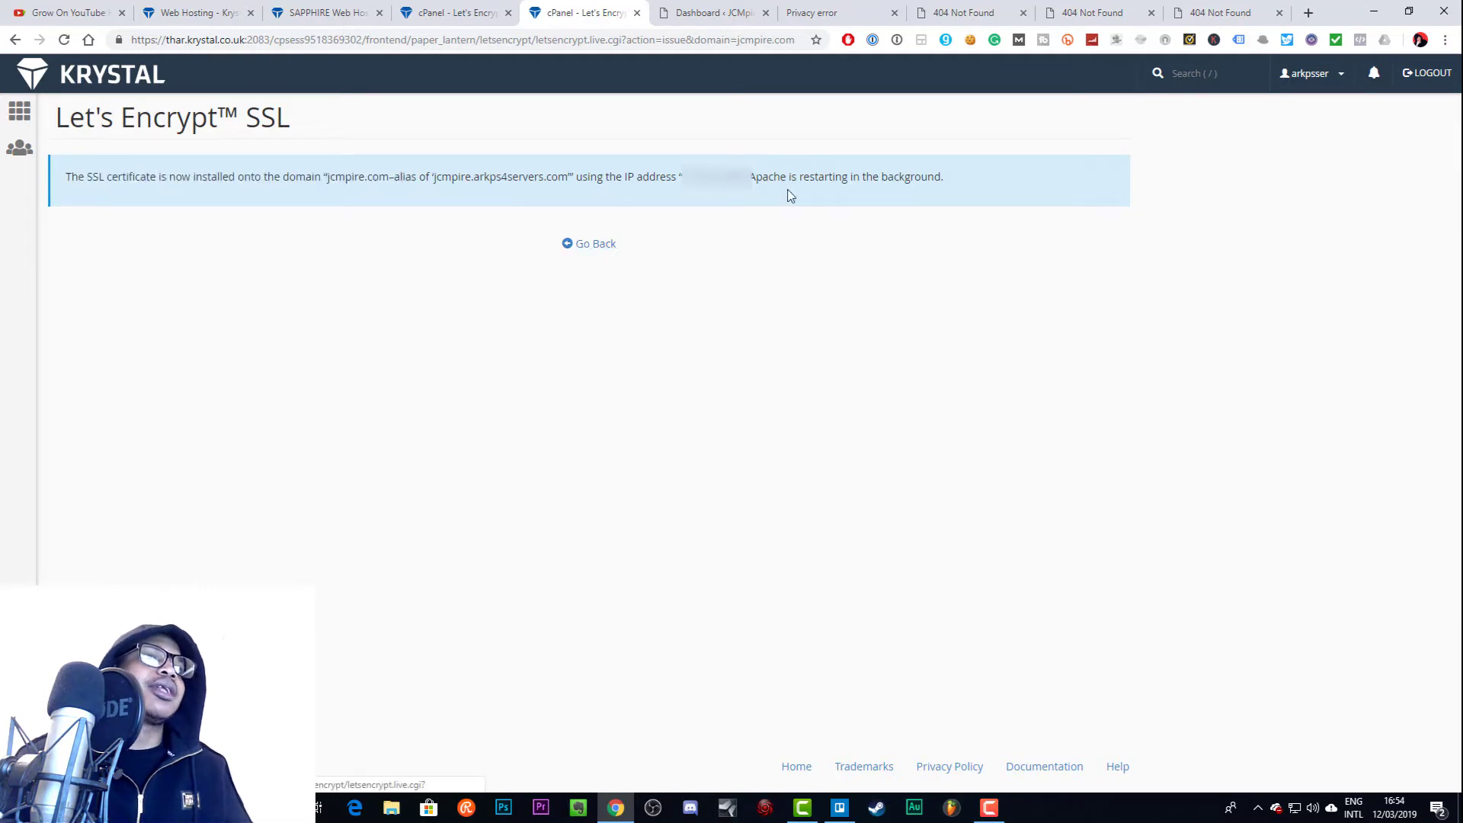
click(599, 245)
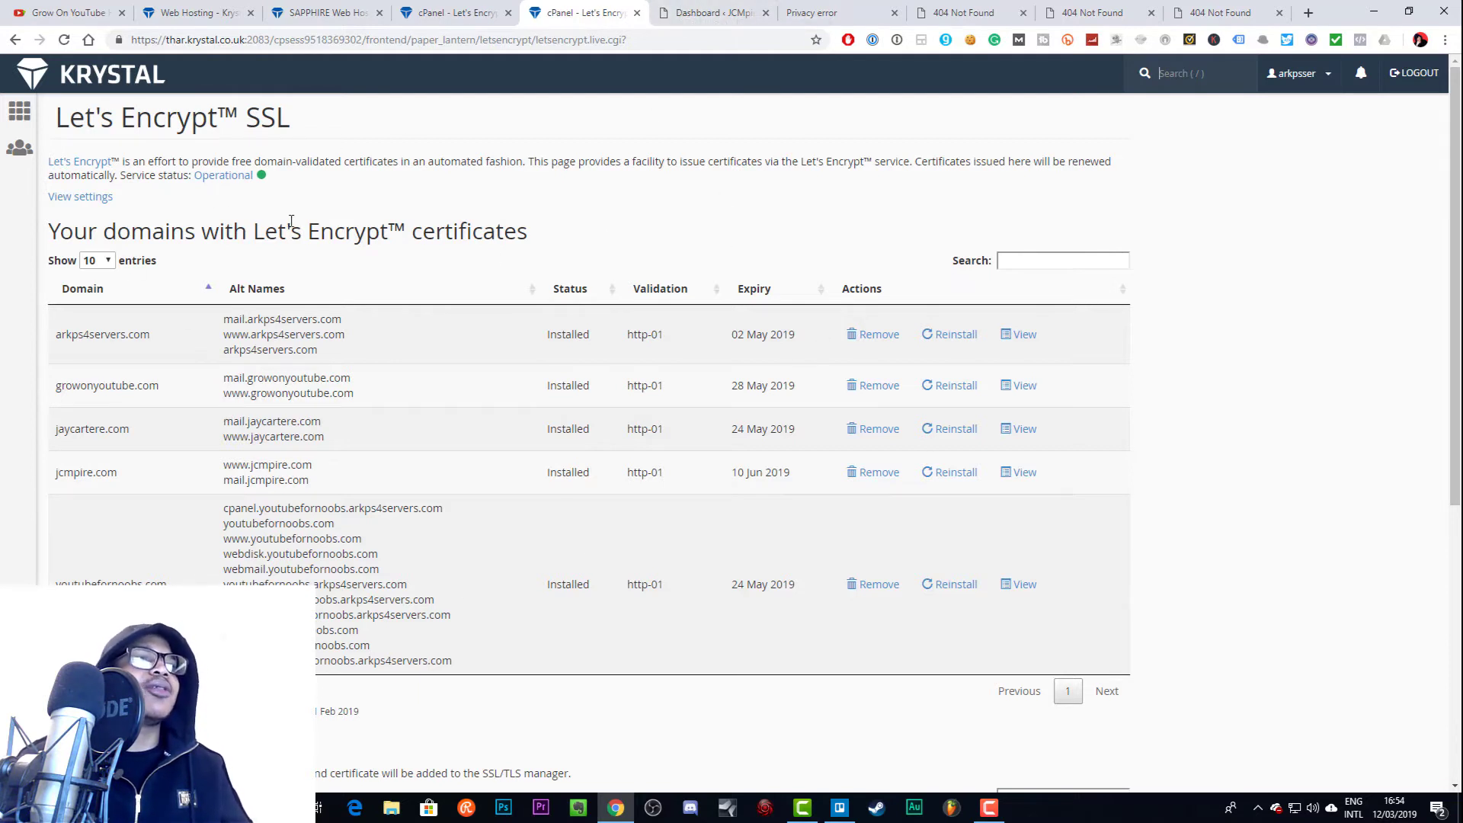
drag(254, 231, 394, 242)
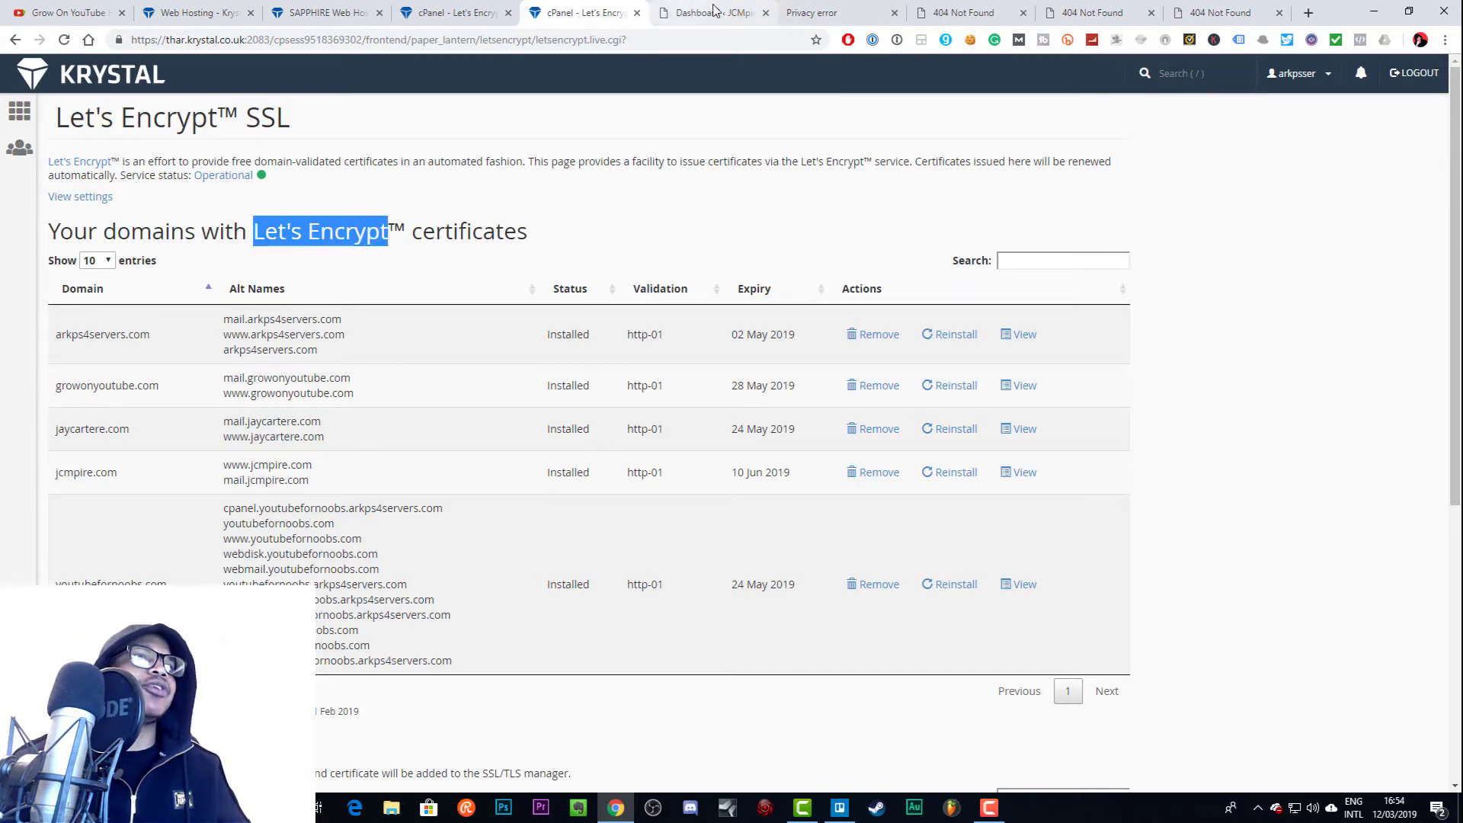
click(809, 15)
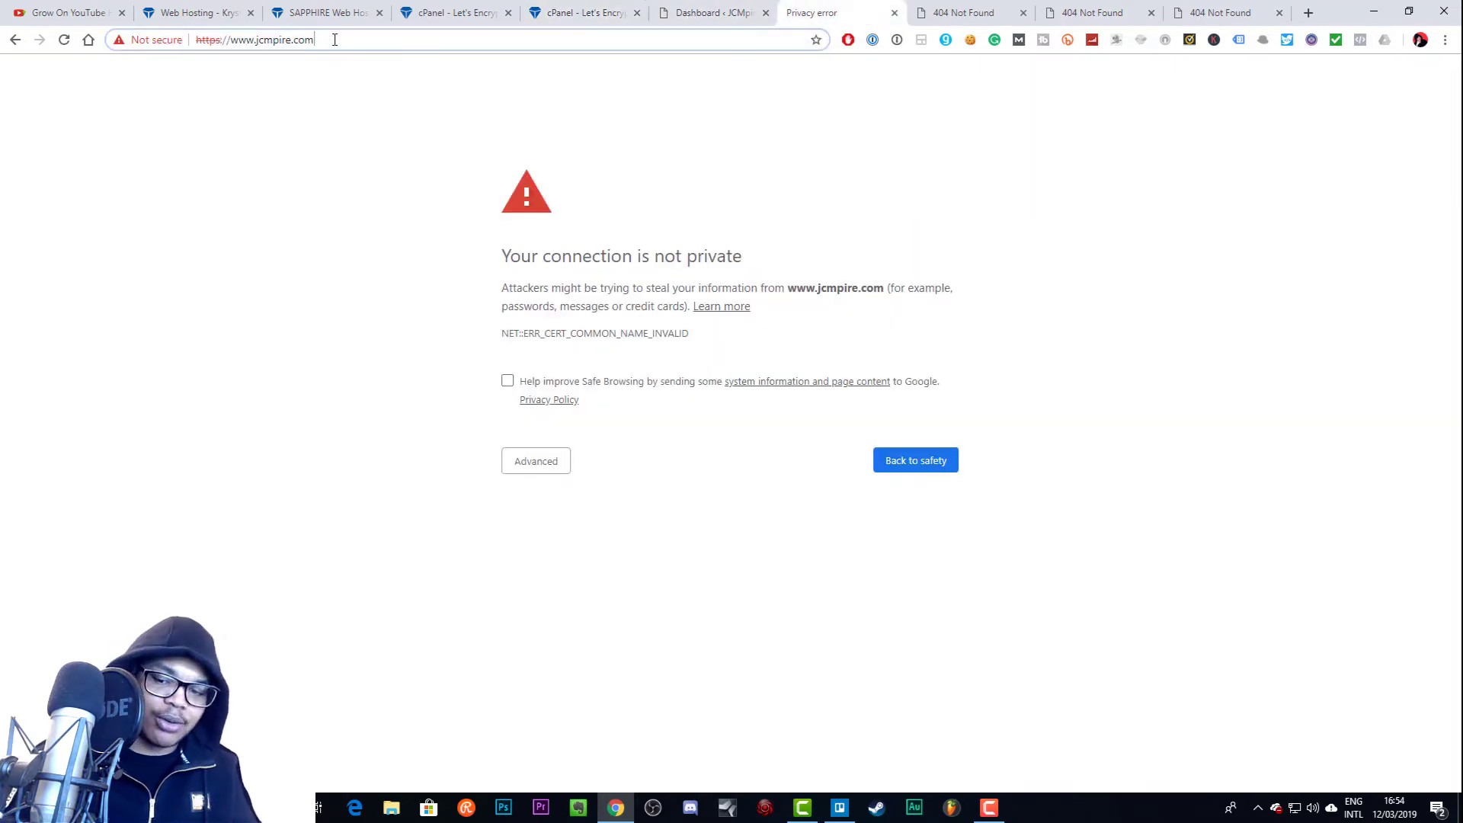
key(F5)
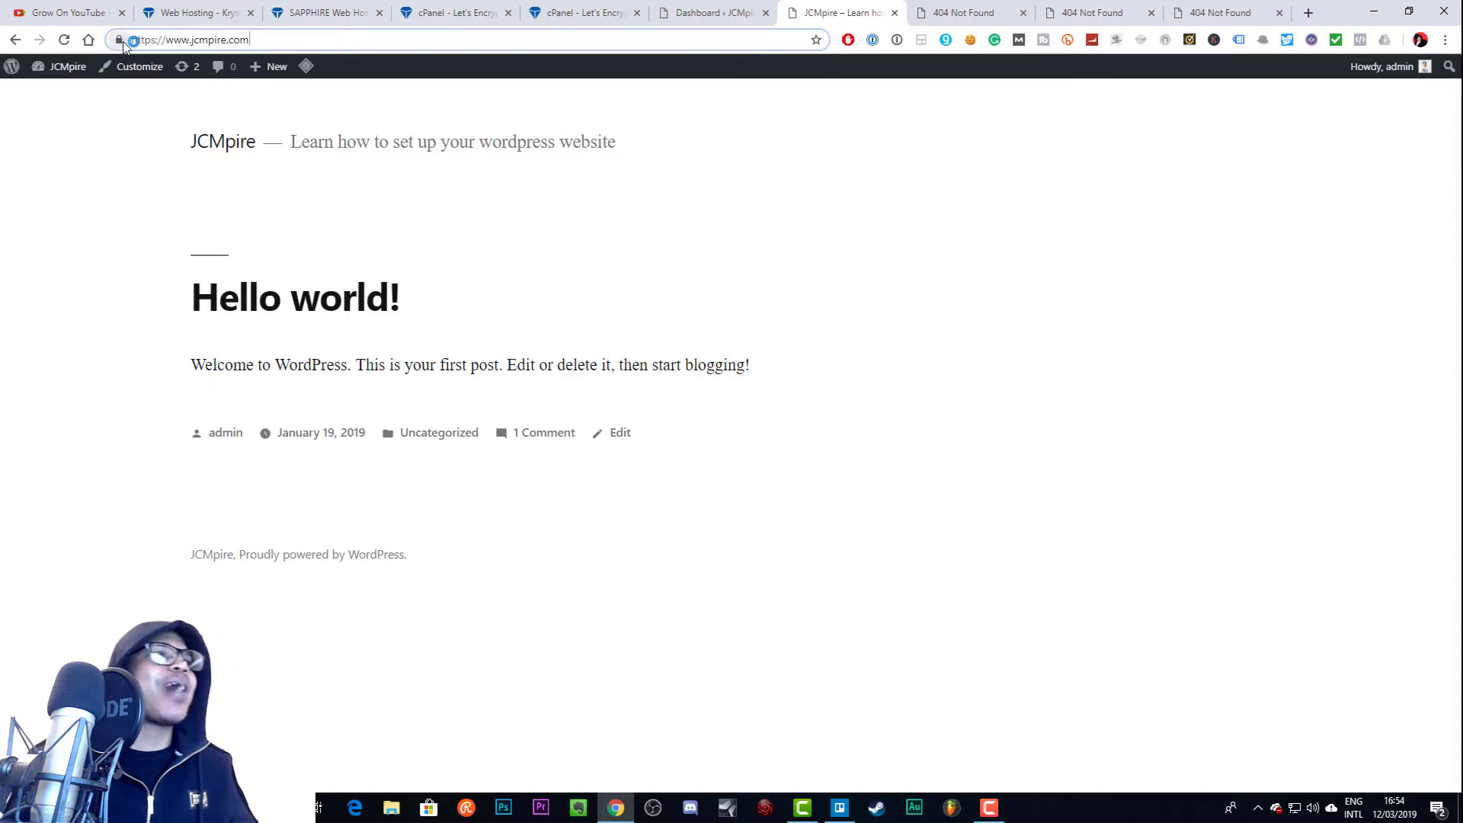
click(118, 40)
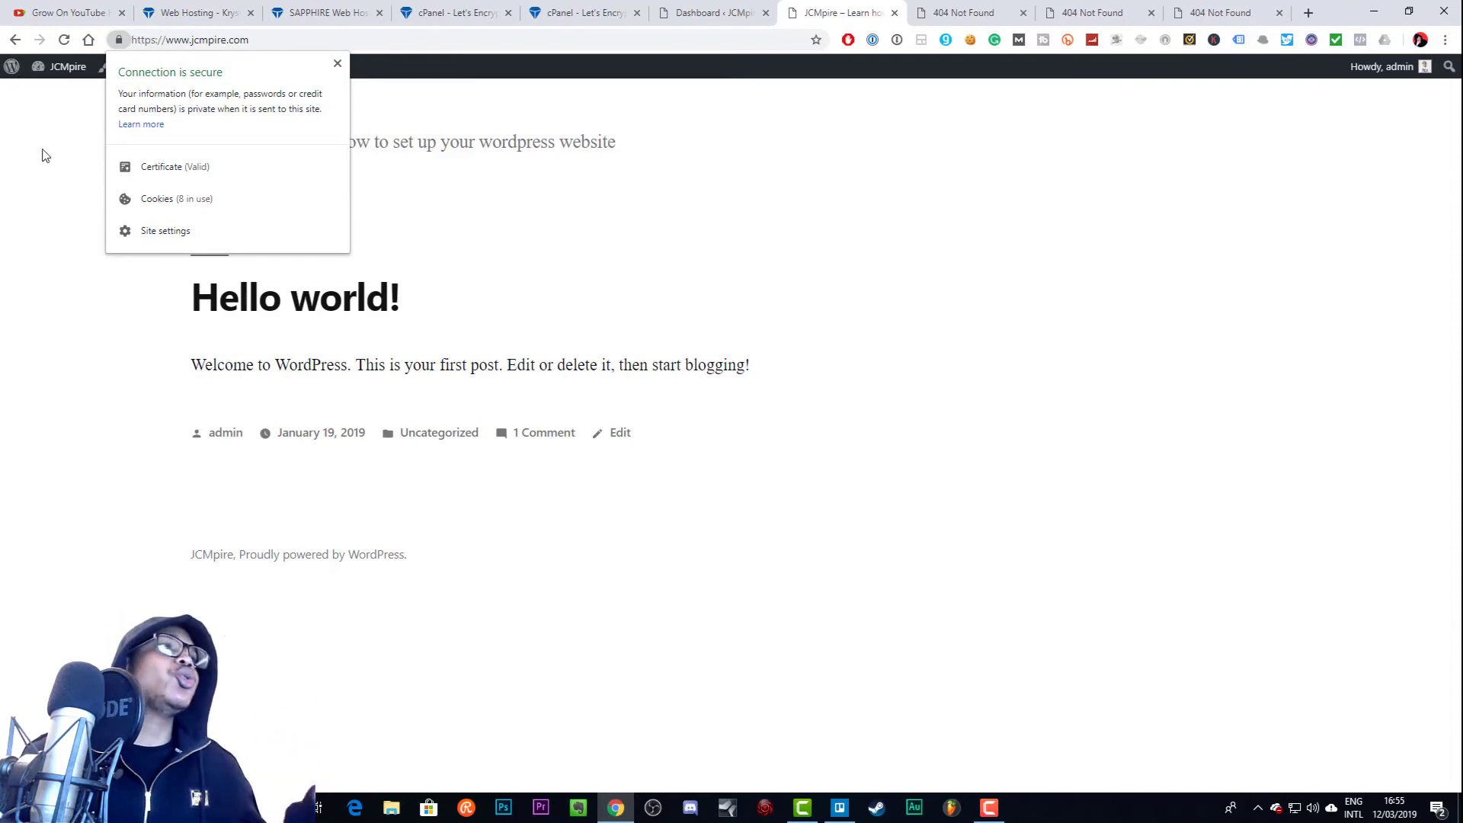
click(338, 63)
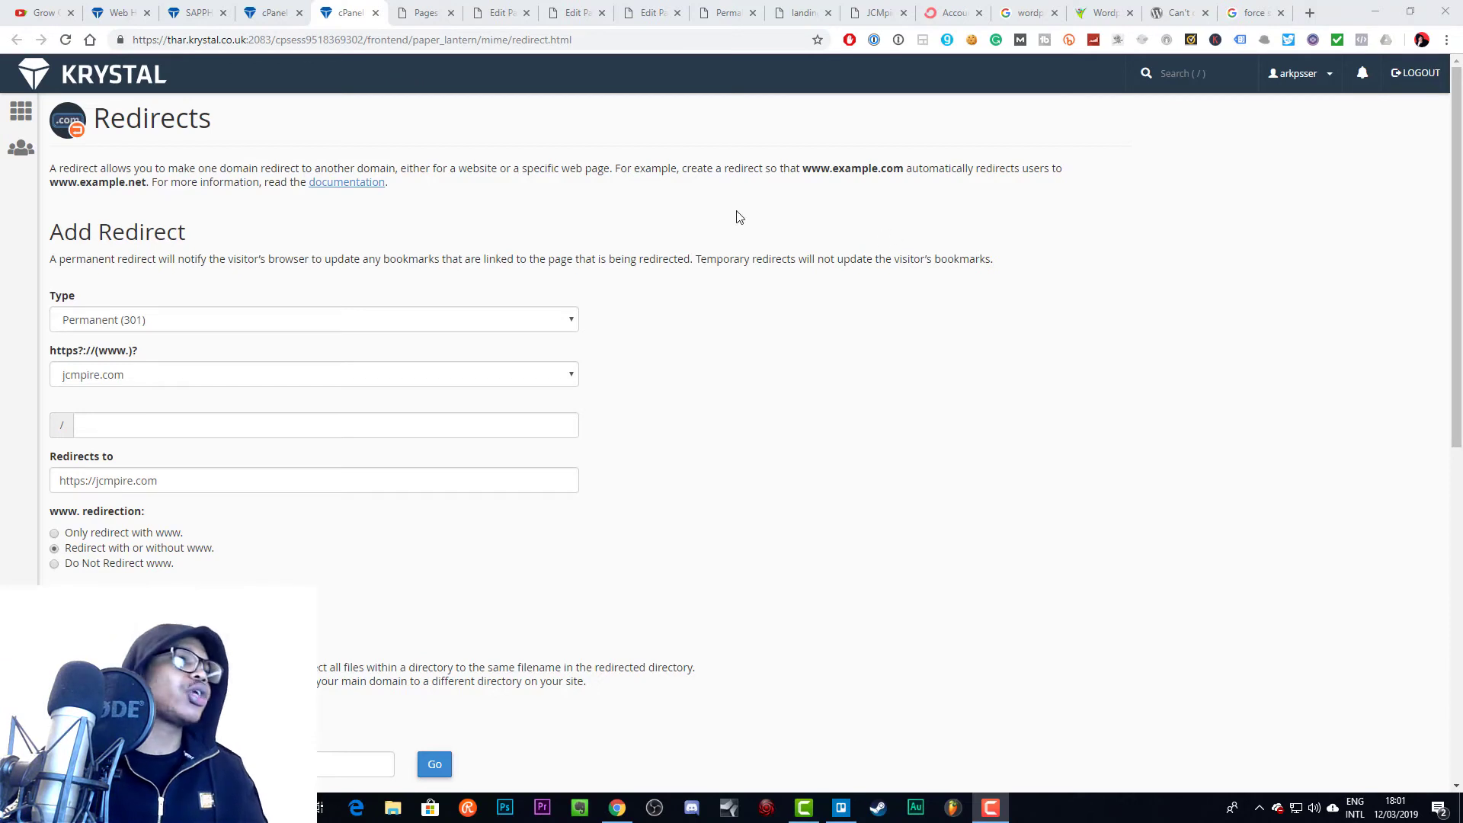
Load jcmpire.com in a new incognito window, see 'Not secure', then minimize it
click(96, 482)
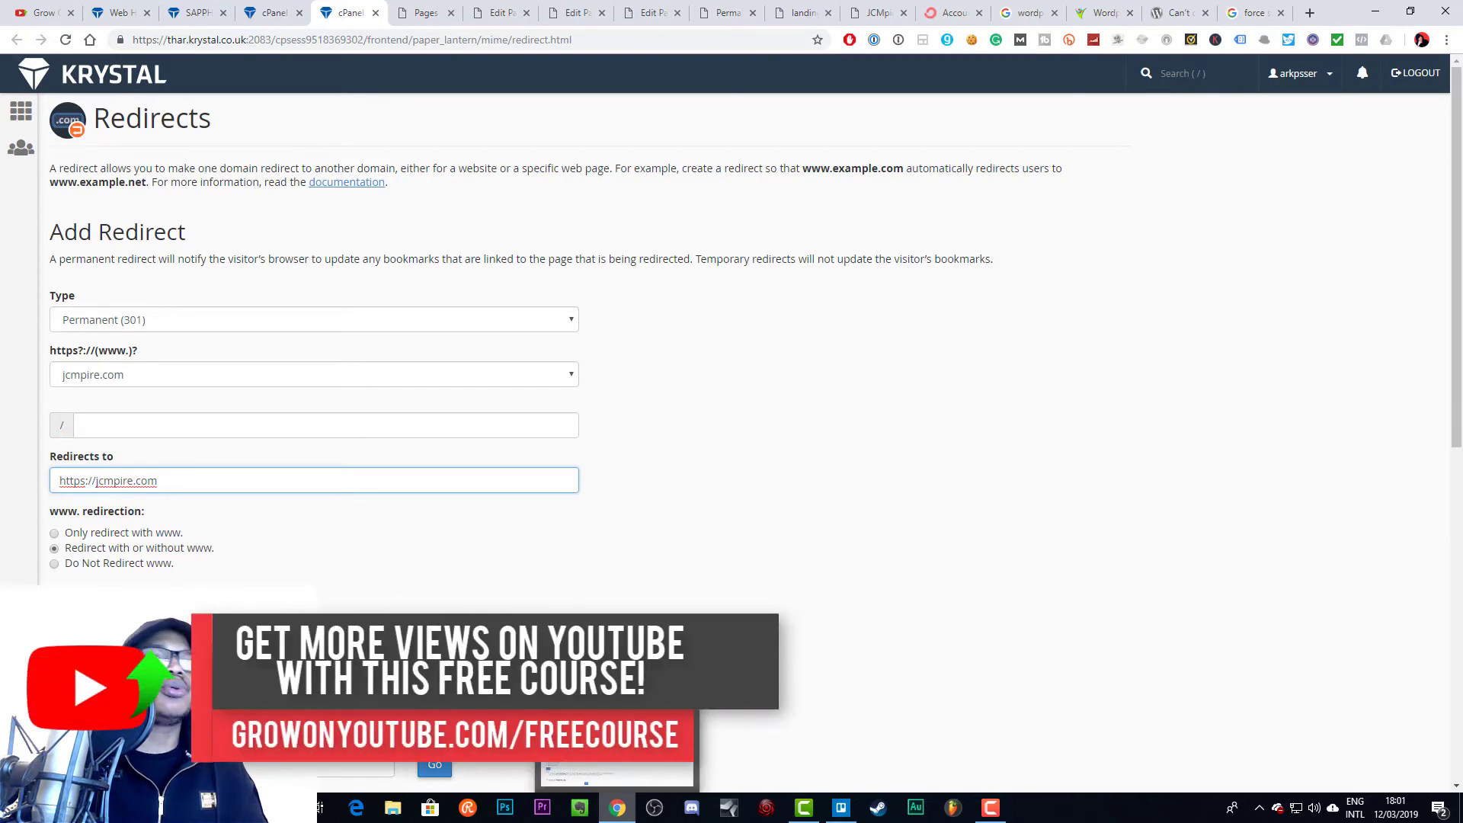
click(1447, 39)
click(1369, 99)
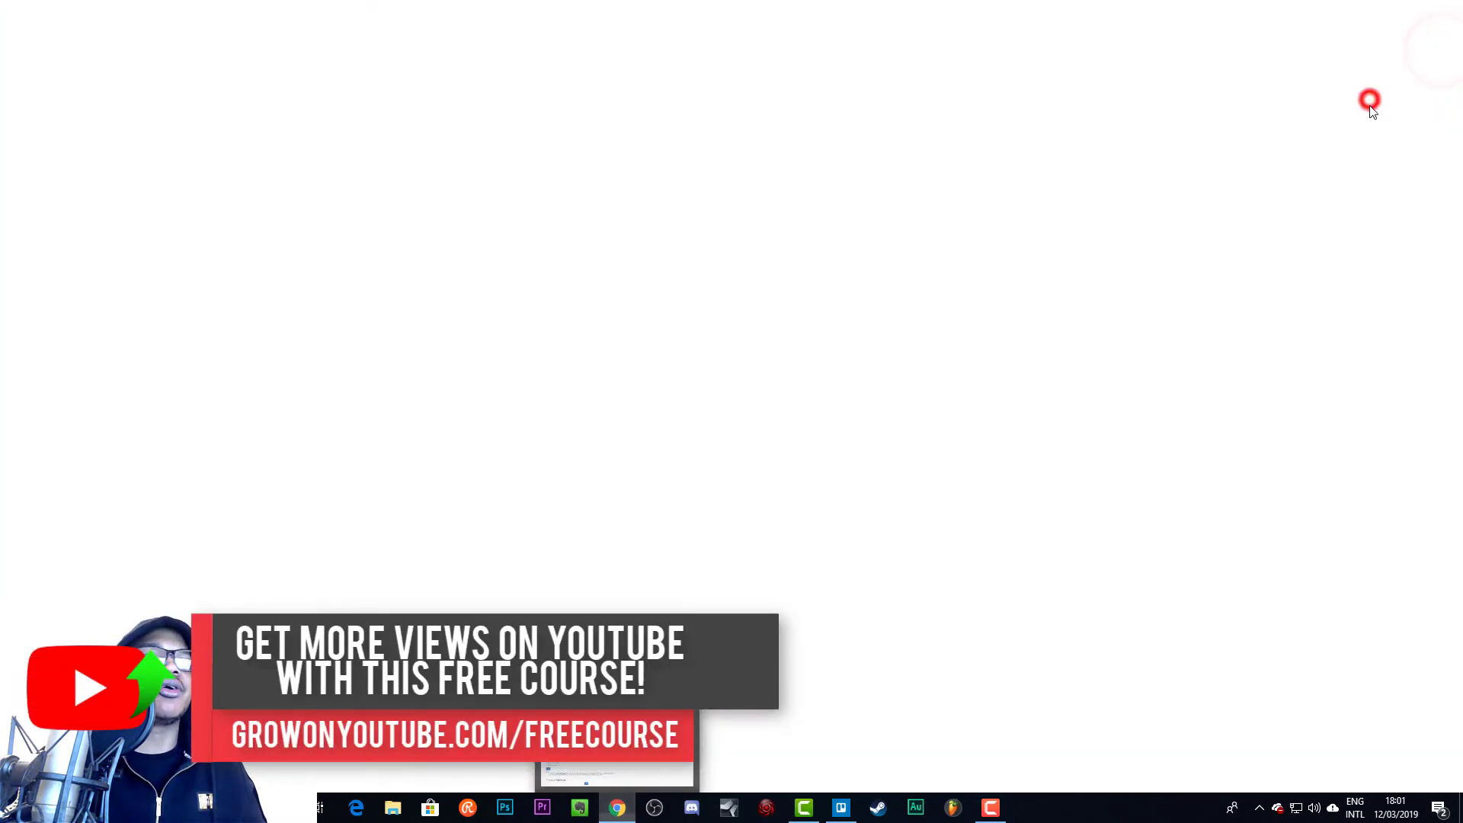
text(jcmpire.c)
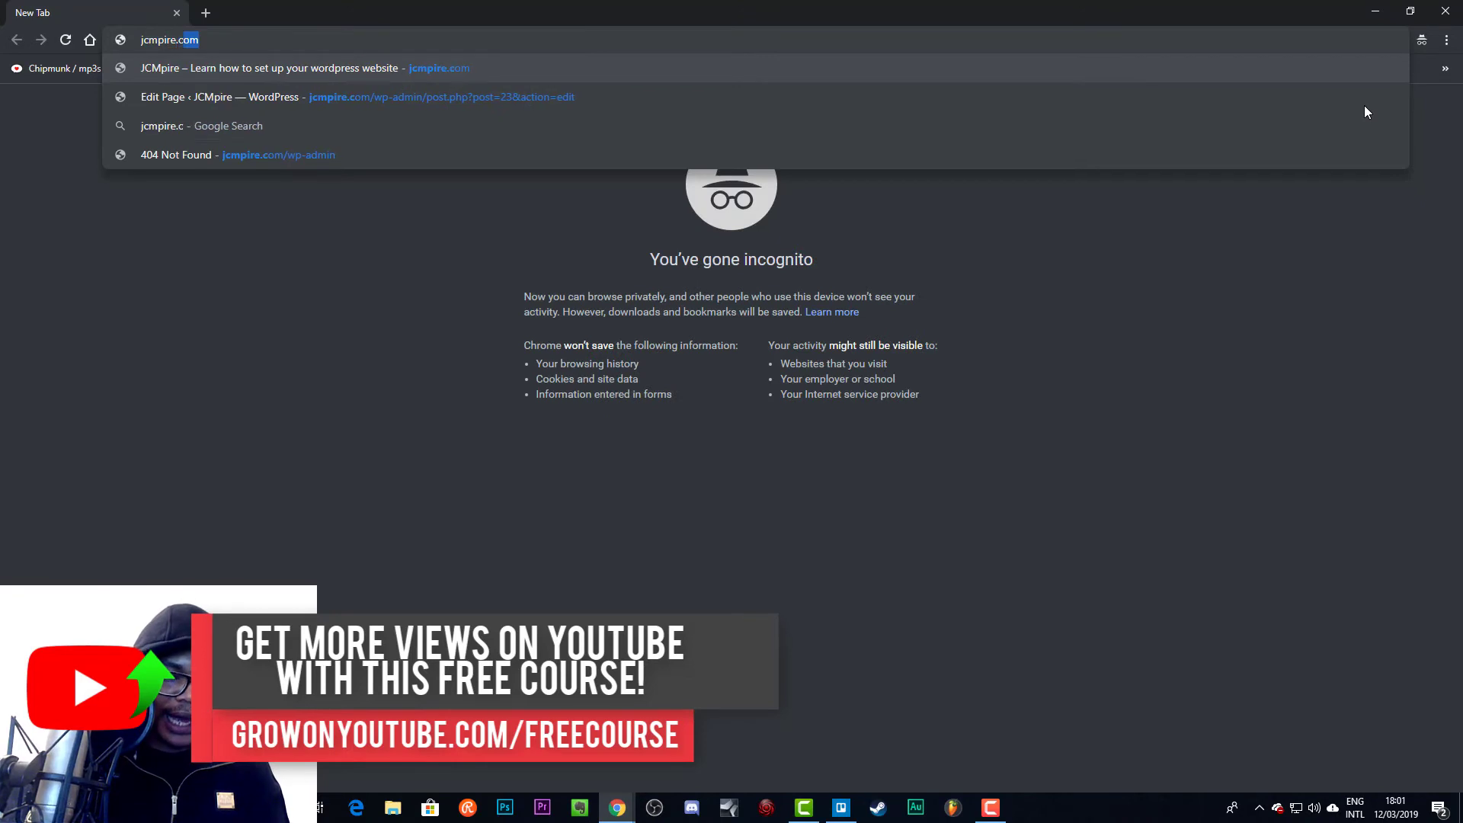
key(BackSpace)
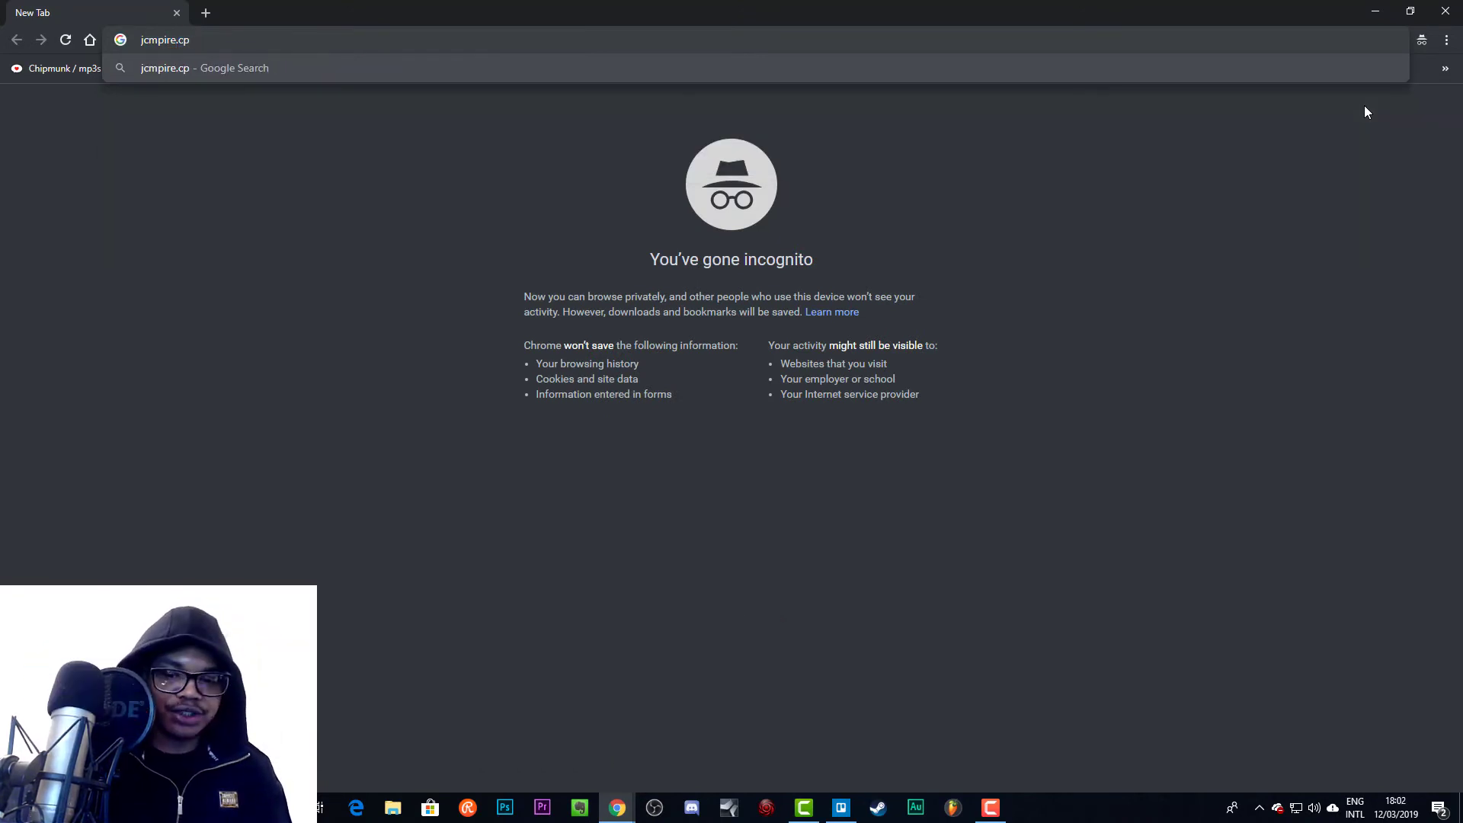
text(om)
key(Return)
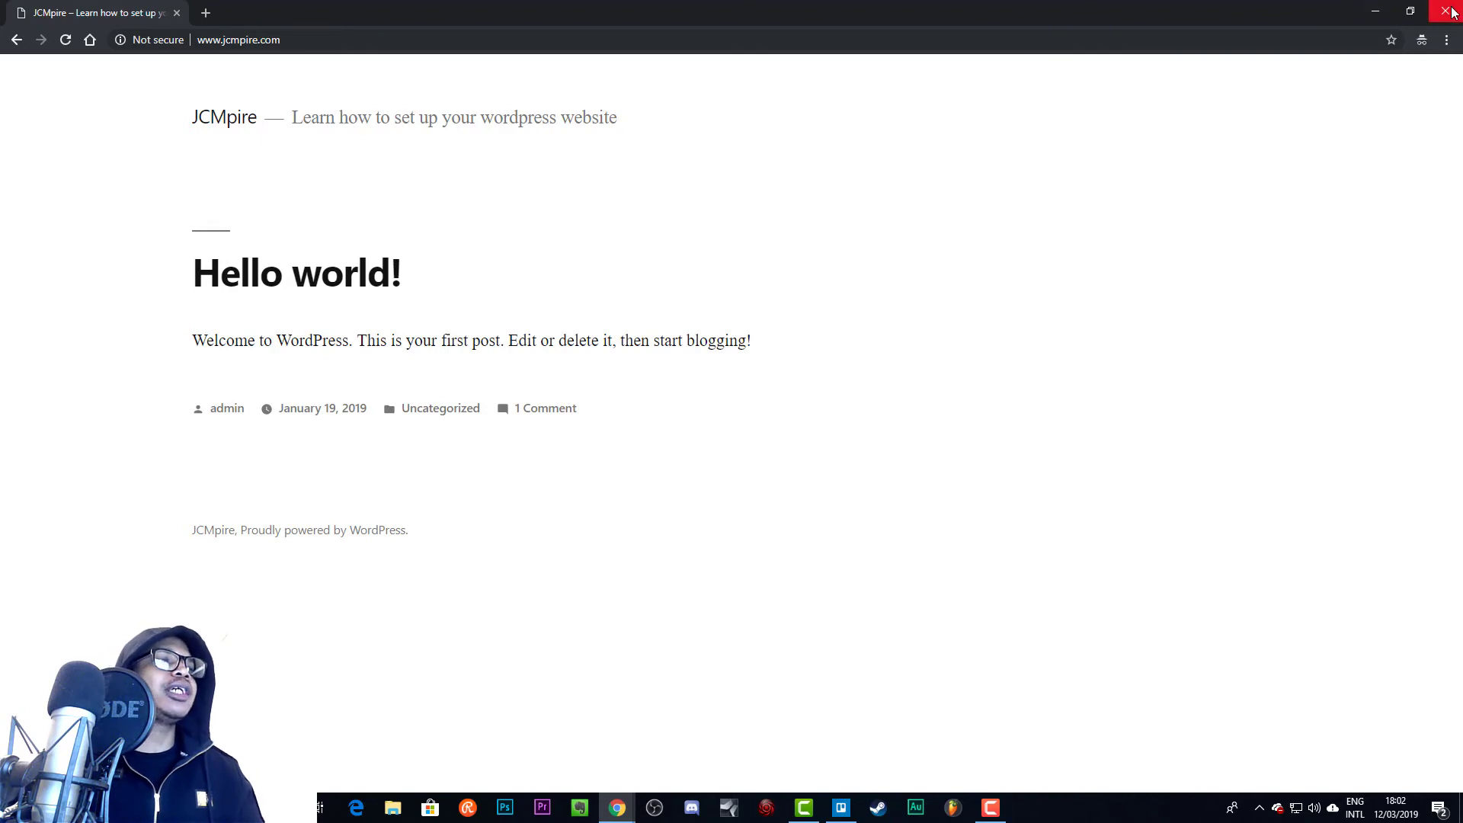
click(1378, 12)
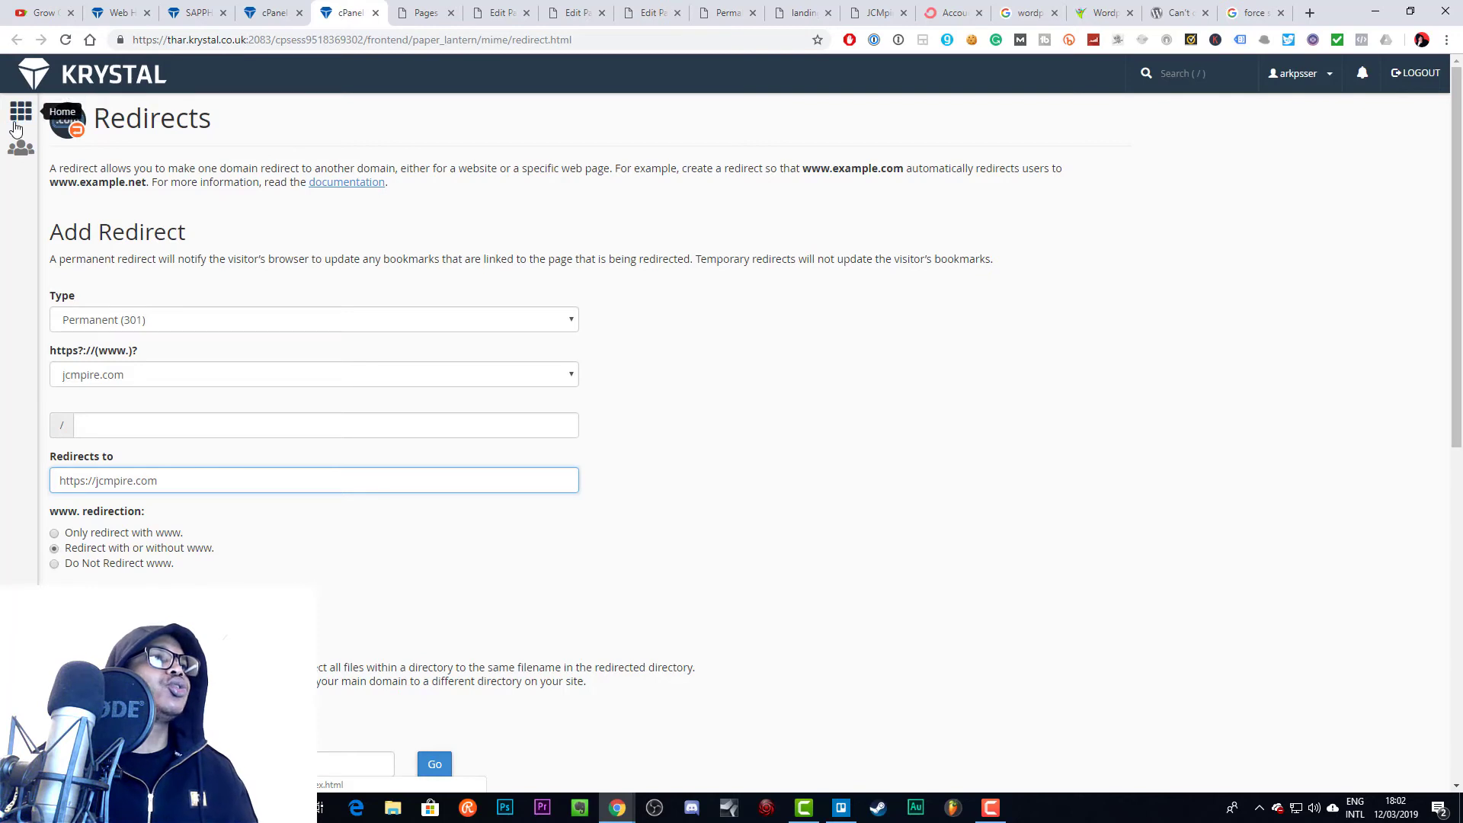
click(260, 8)
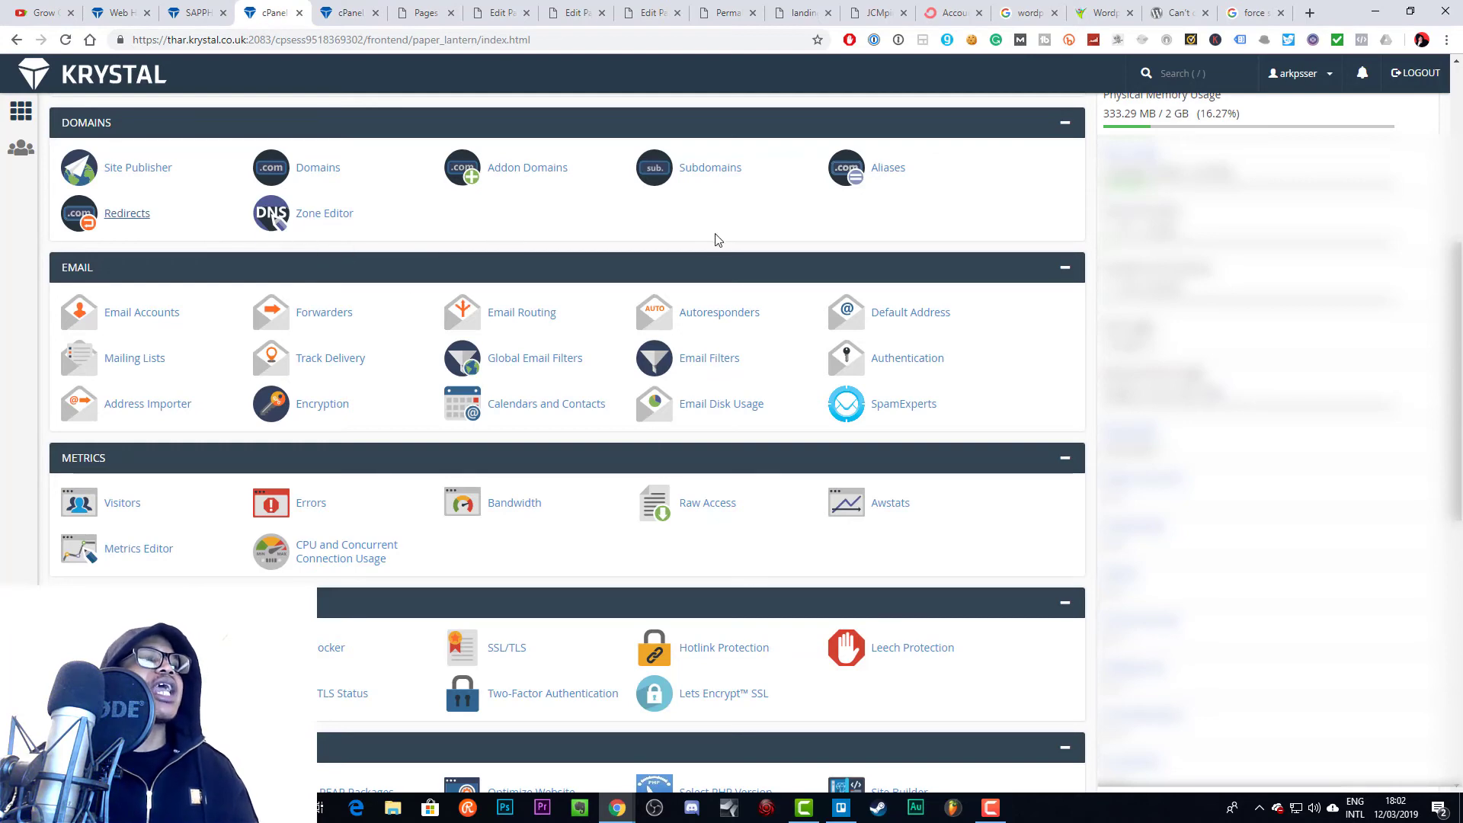
scroll(441, 242, up, 6)
scroll(441, 250, down, 6)
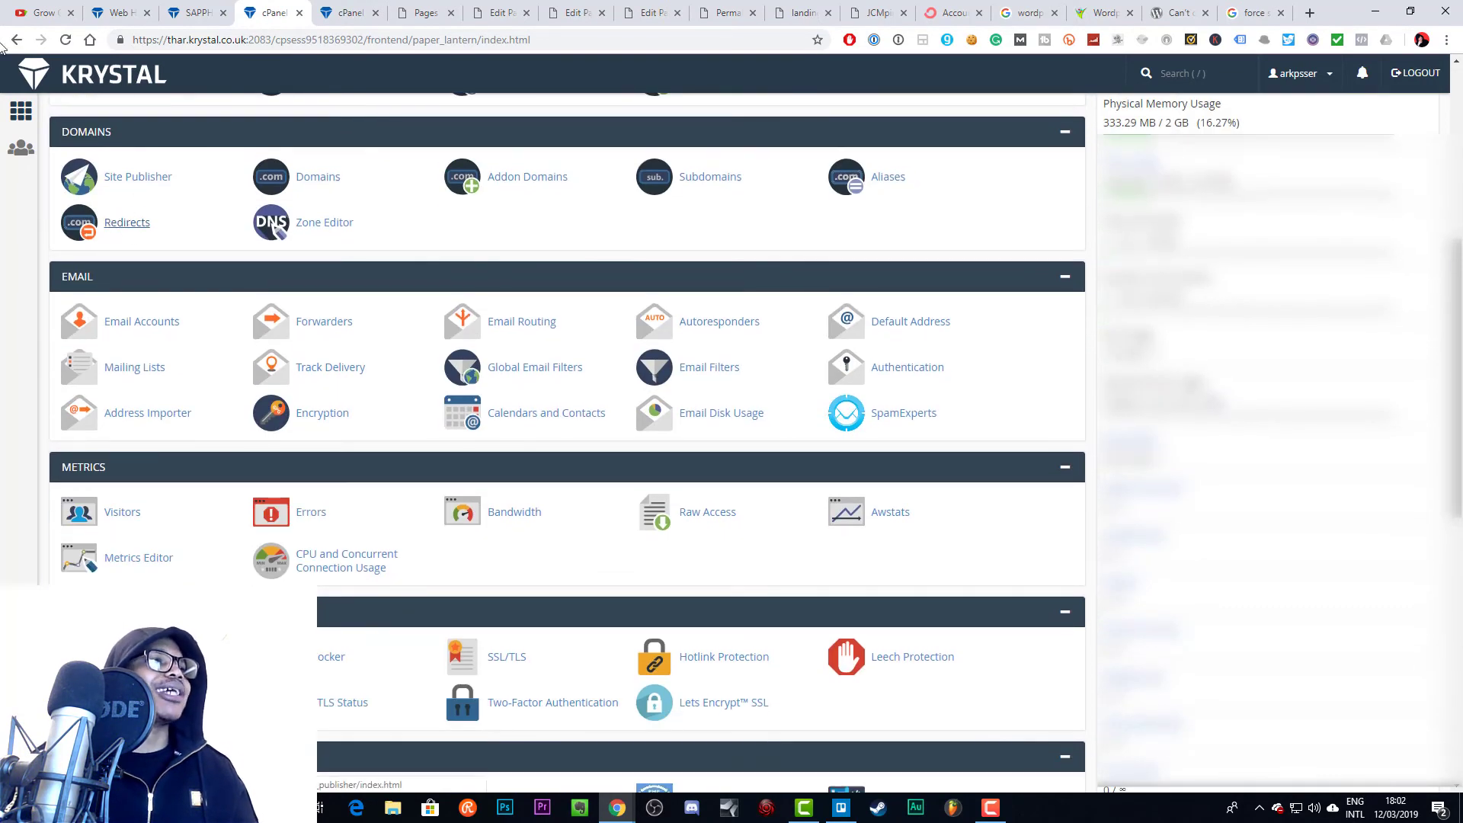
click(347, 13)
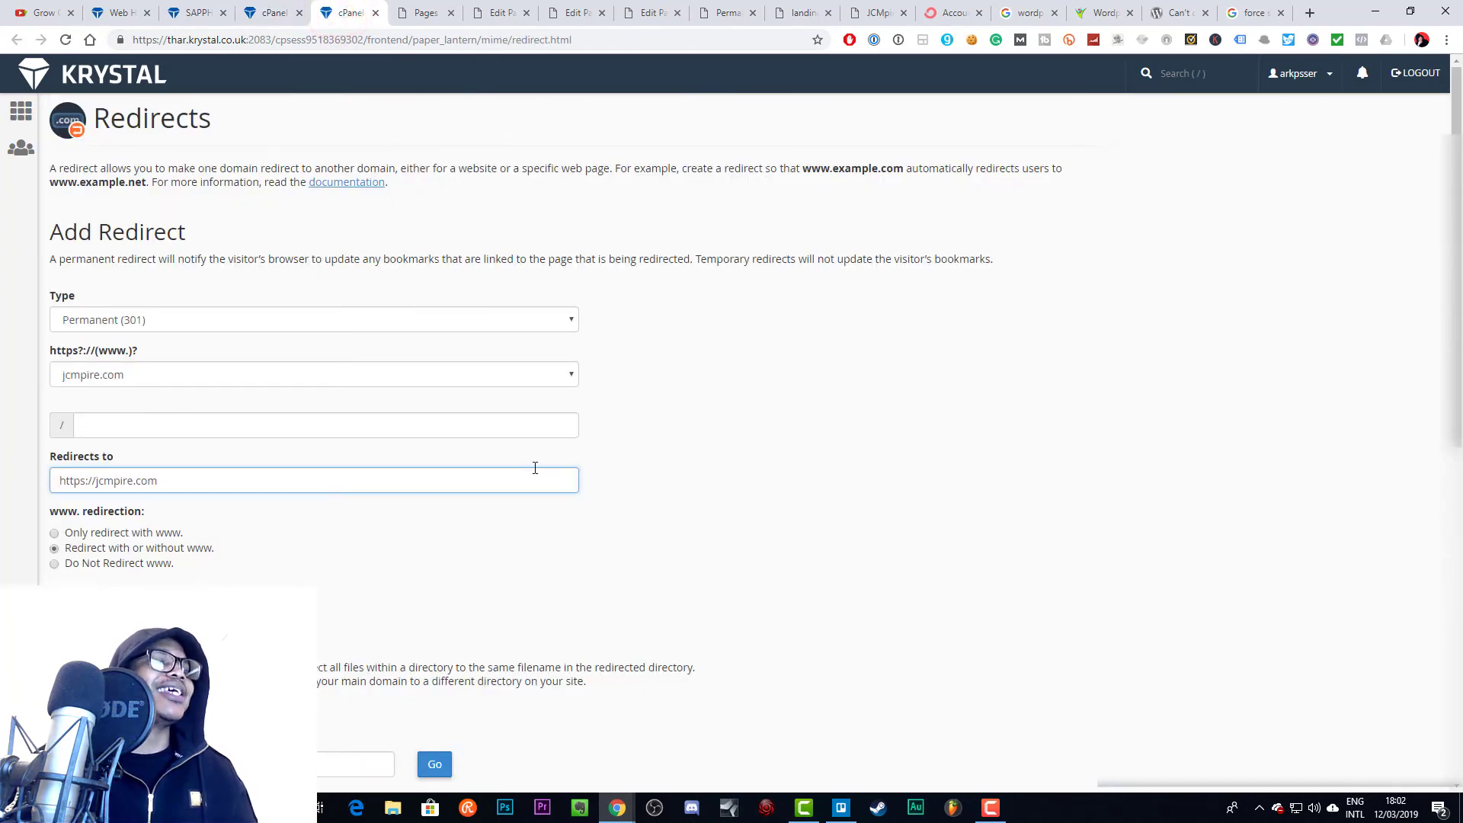
click(176, 319)
click(130, 339)
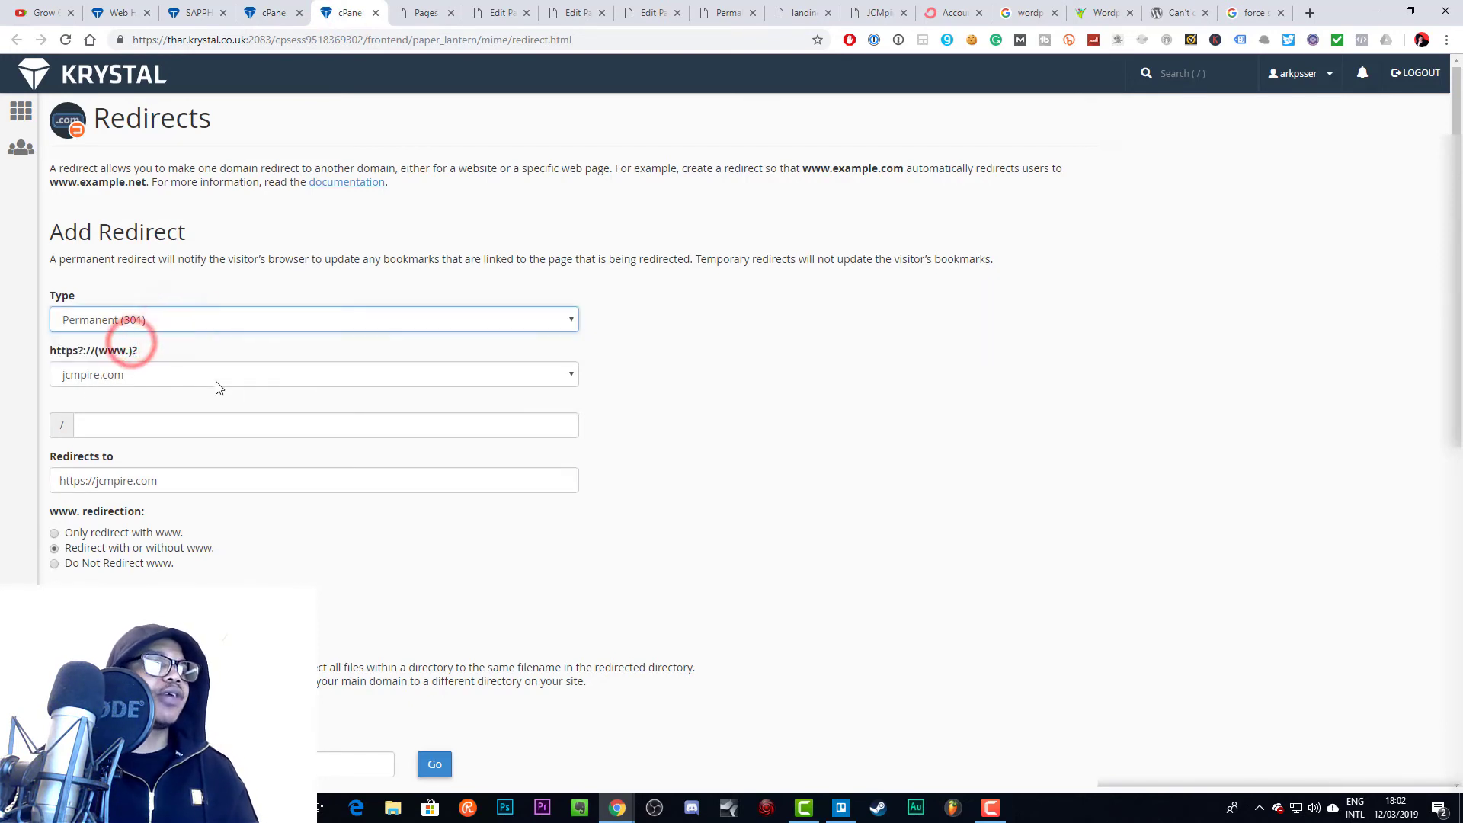
click(170, 377)
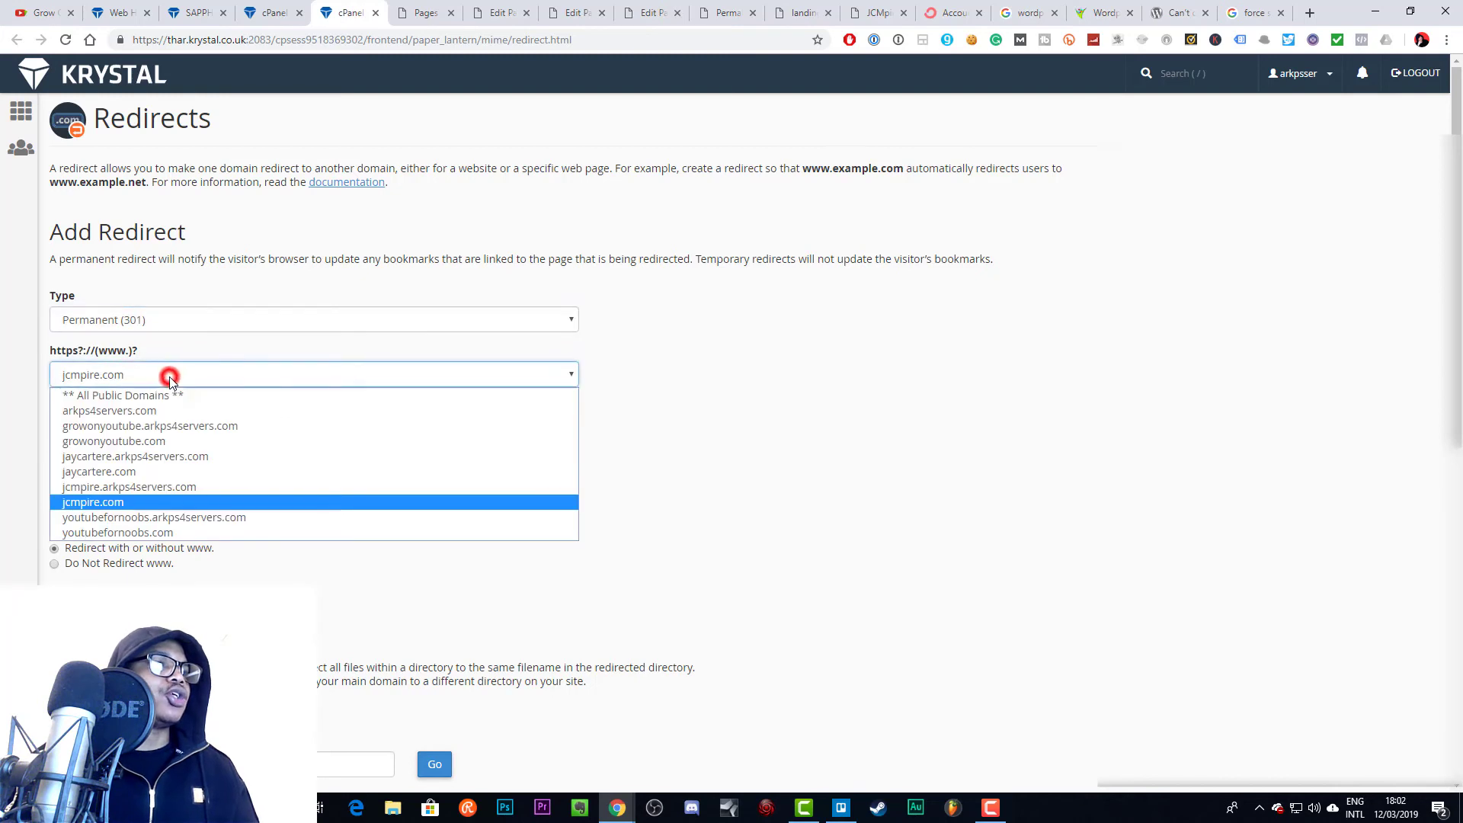
click(118, 503)
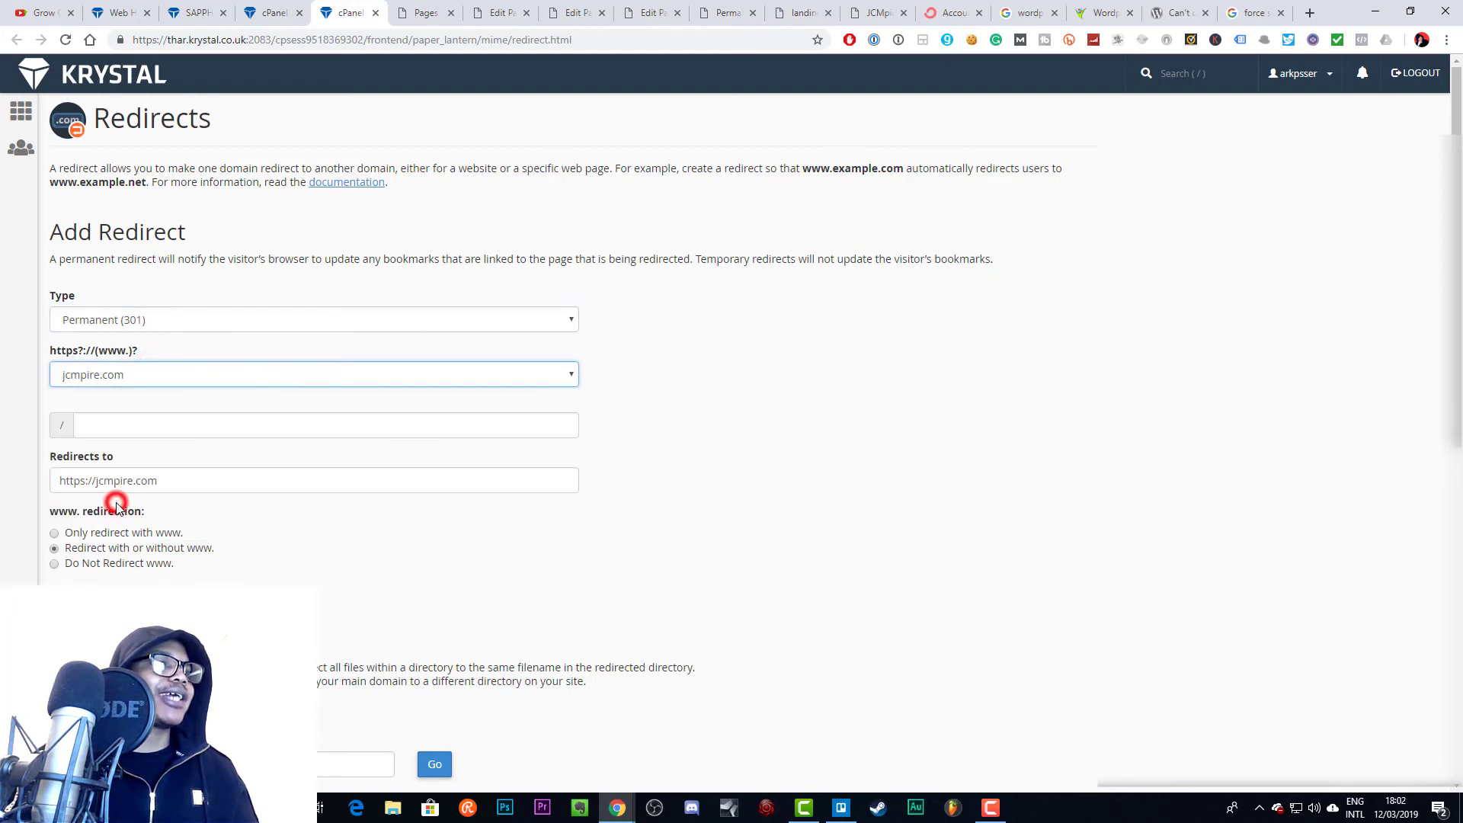
triple_click(157, 480)
click(81, 485)
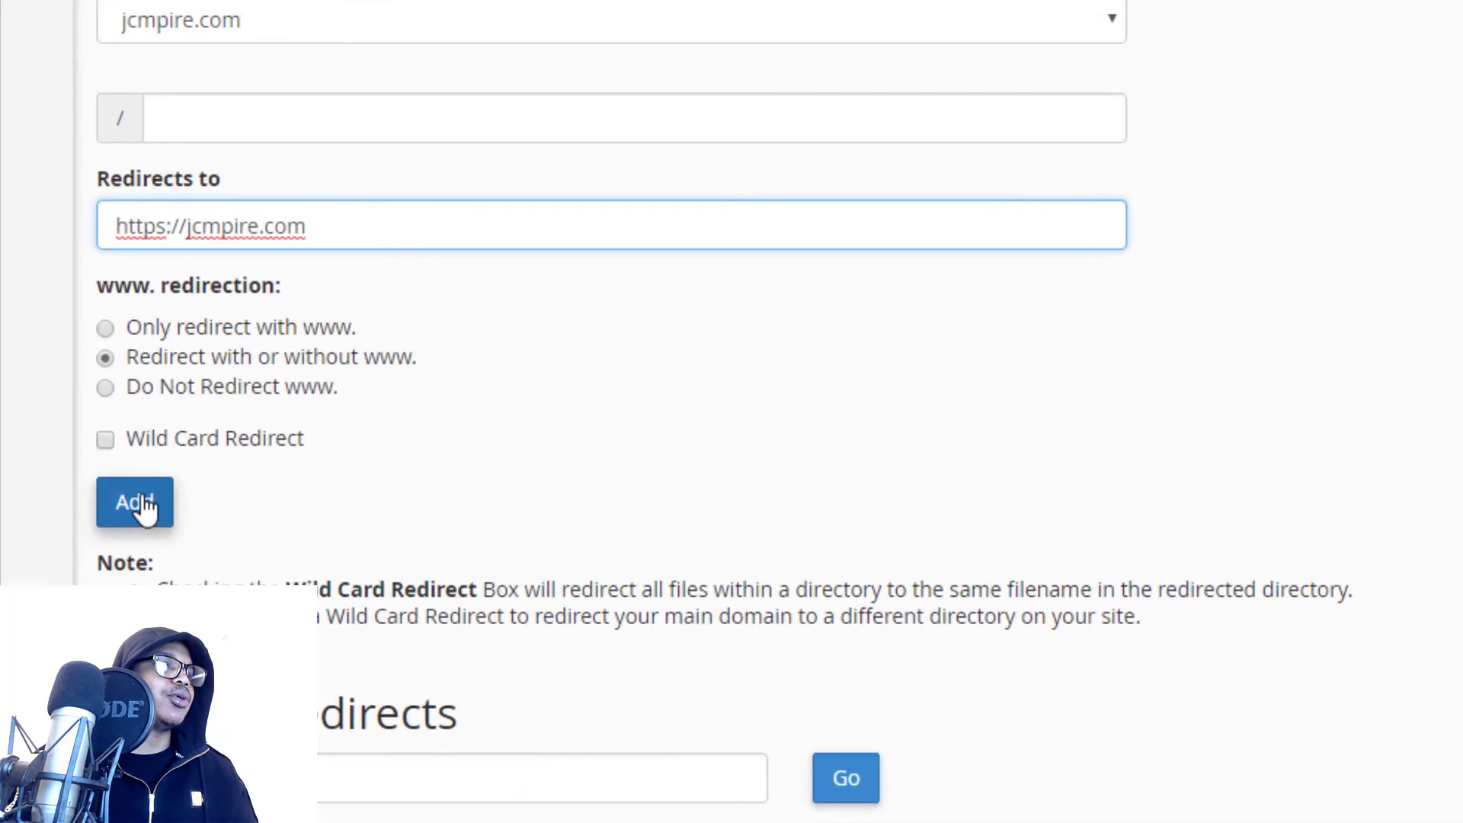
click(143, 504)
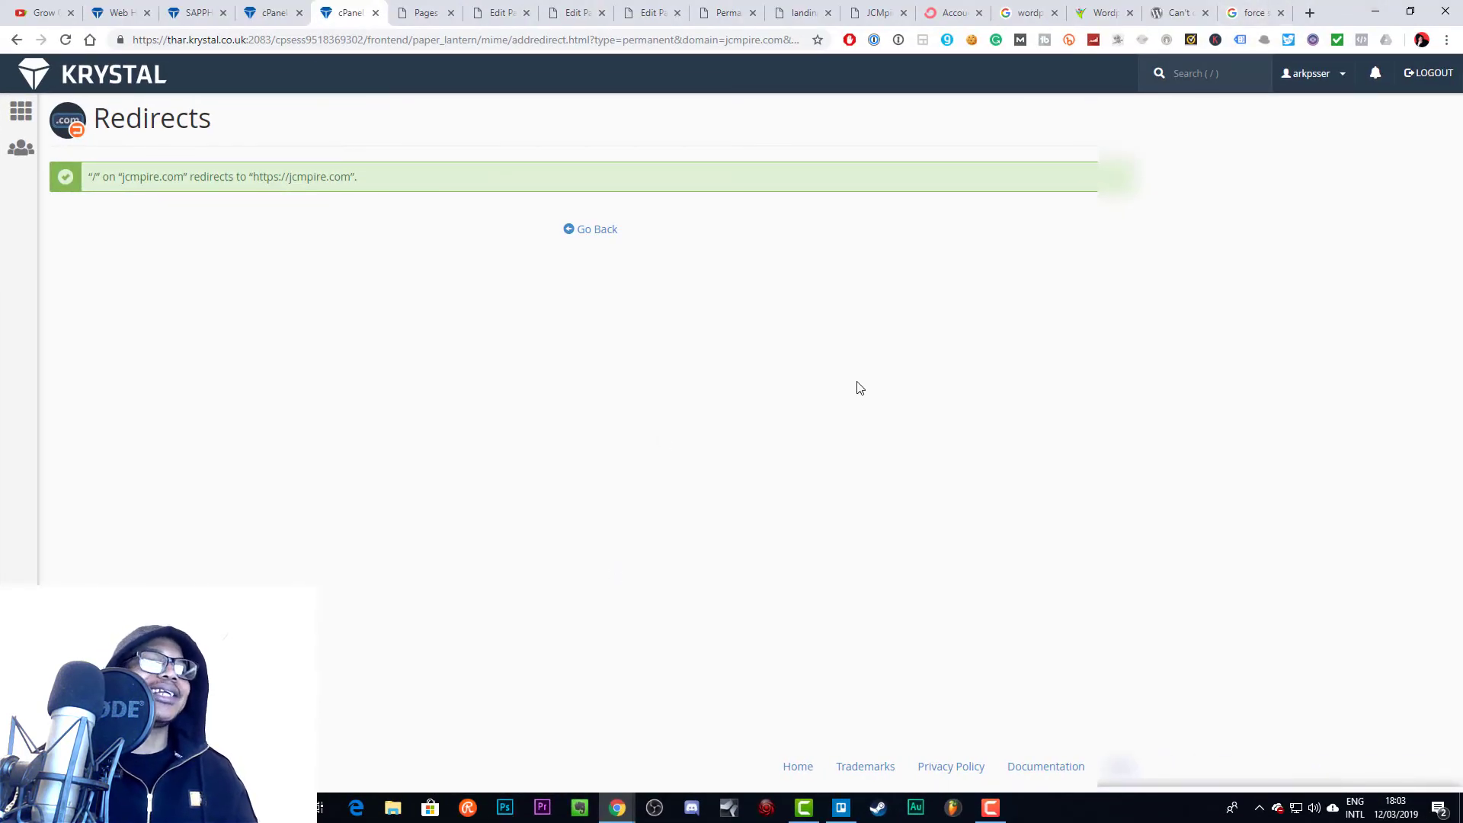
Bring back the incognito JCMpire window and reload it to confirm the https redirect
click(617, 808)
click(733, 730)
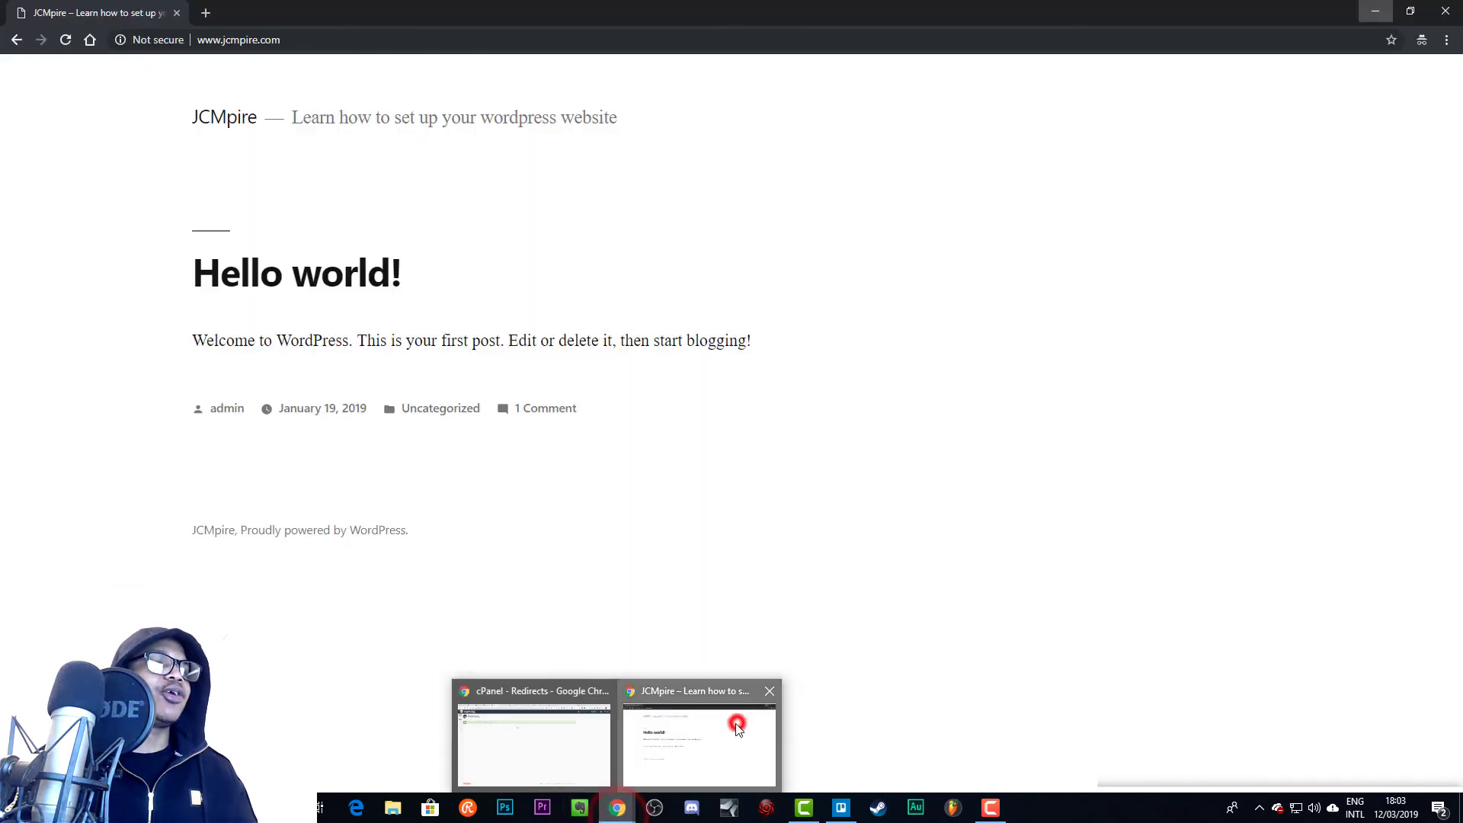
click(485, 199)
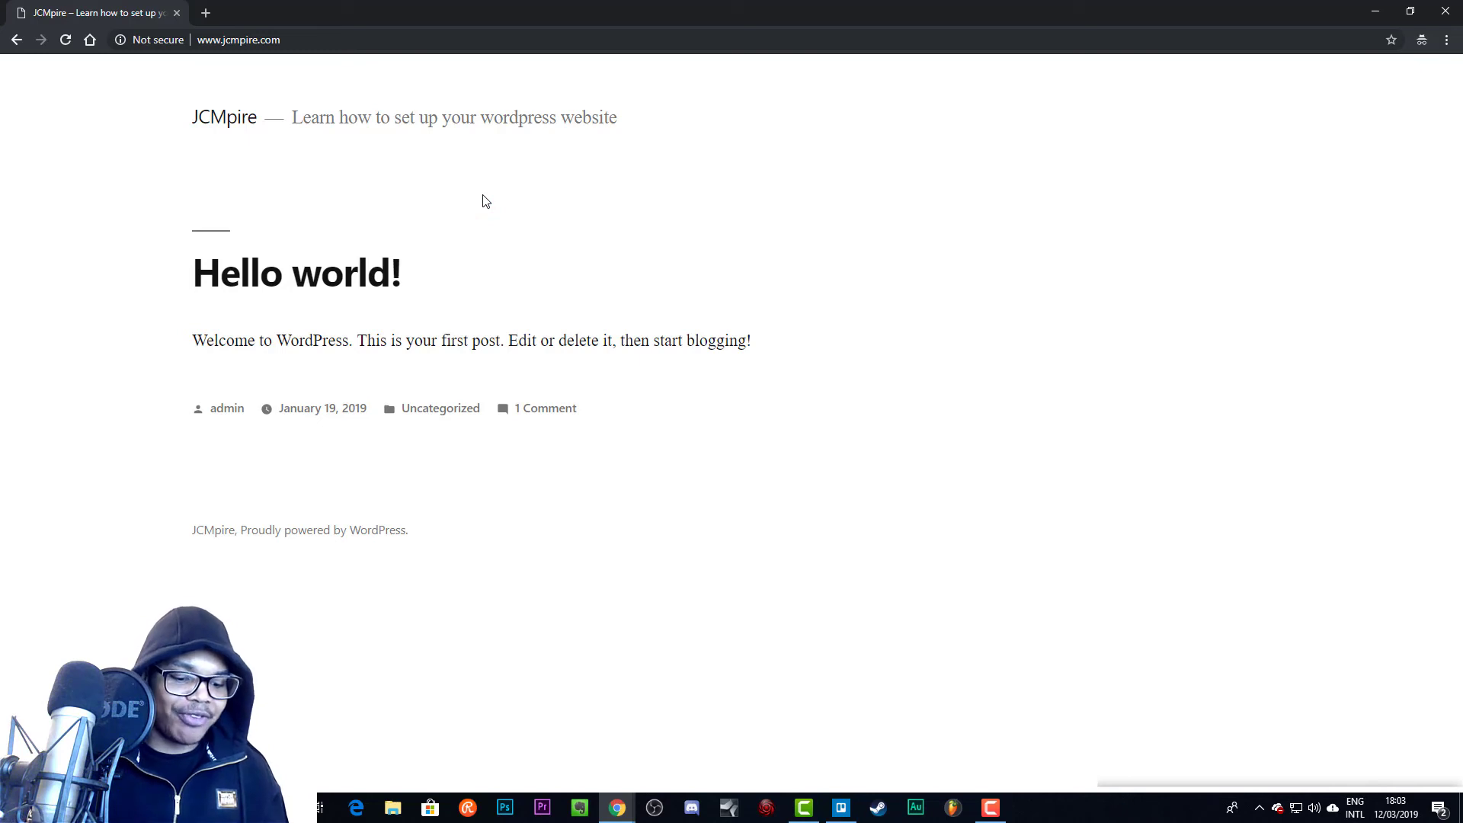
key(F5)
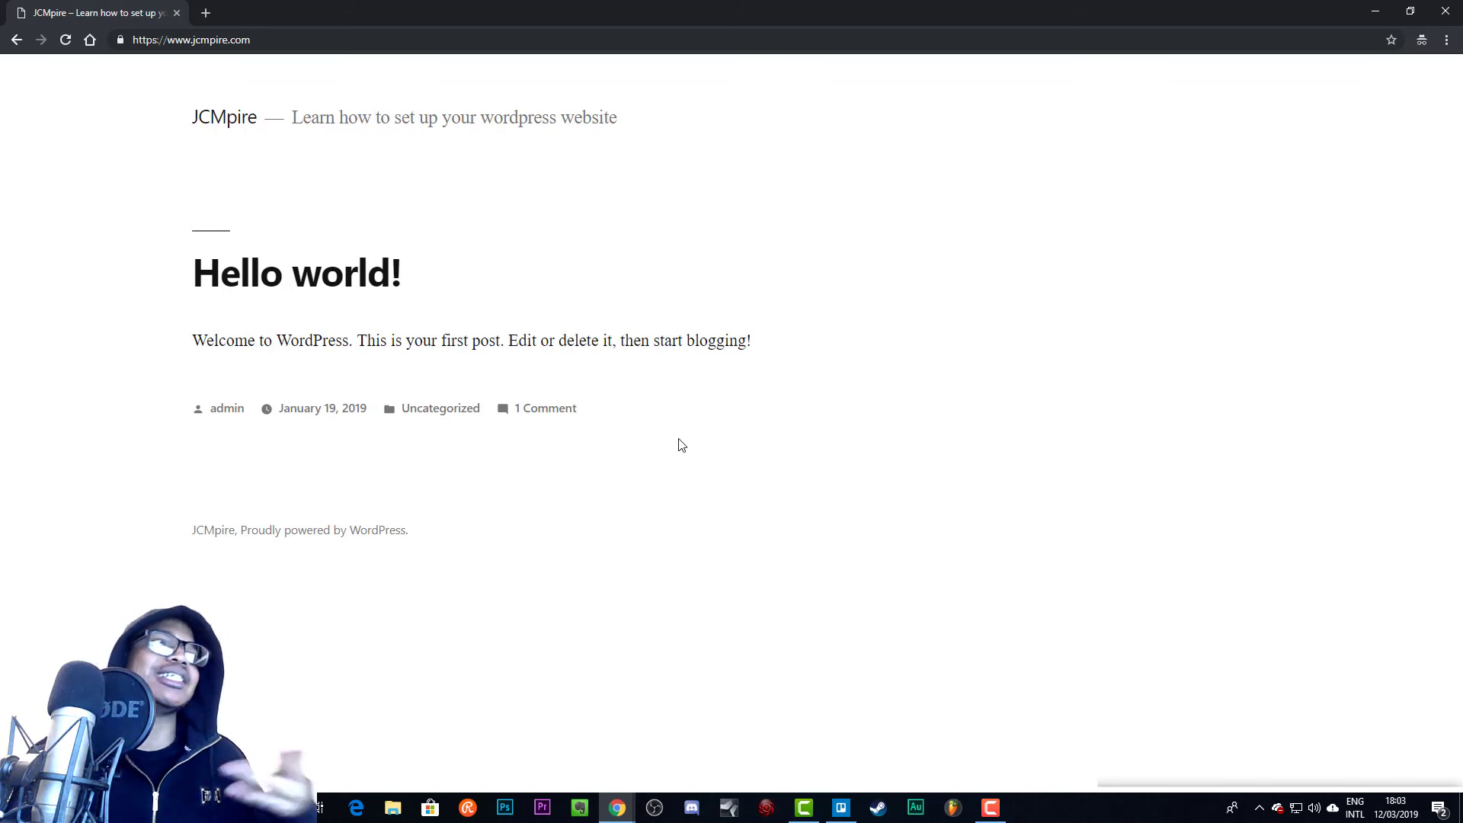
Check jcmpire.com's site details for 'Connection is secure' and a valid certificate
click(119, 42)
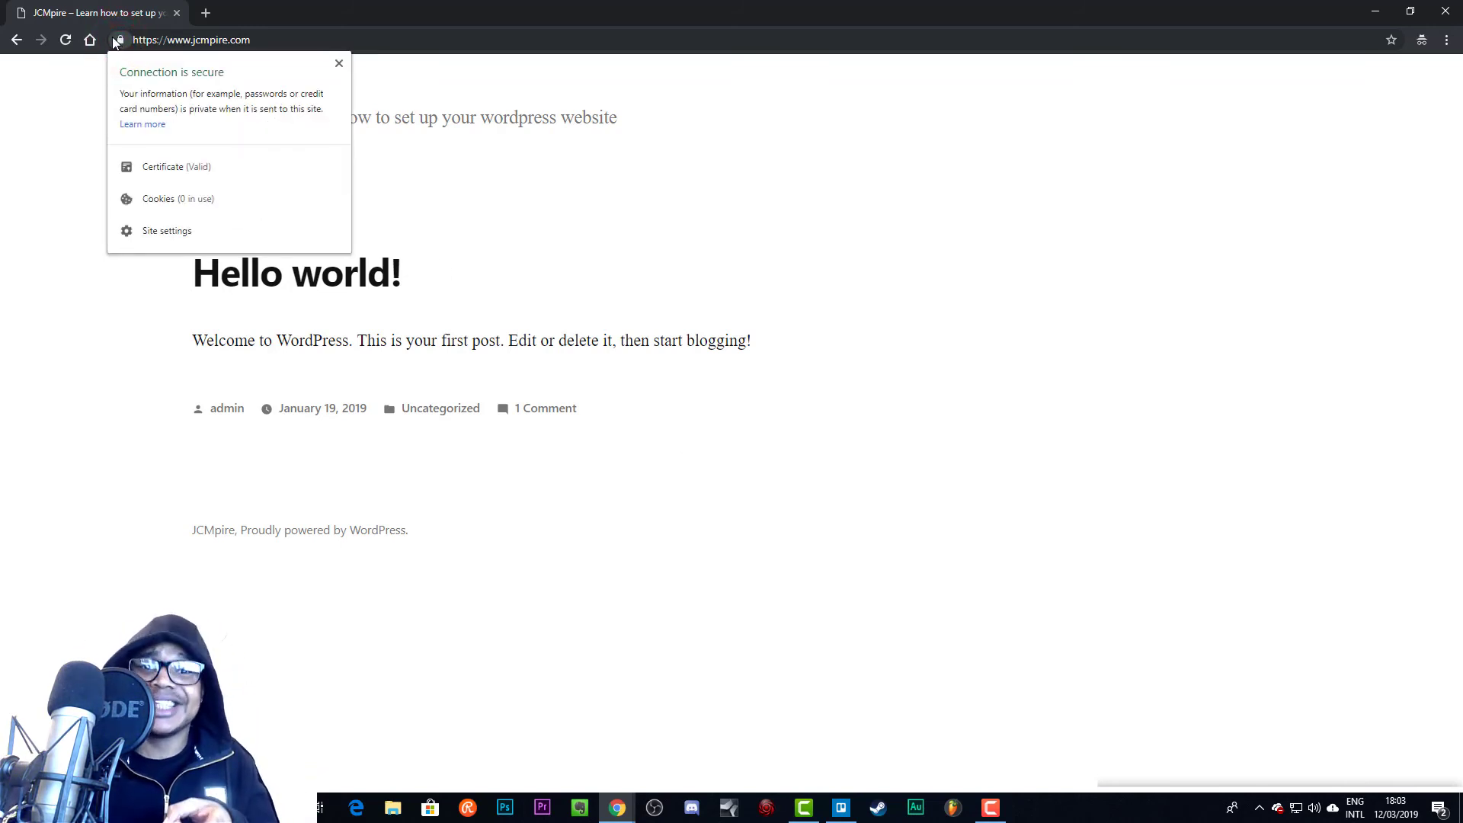